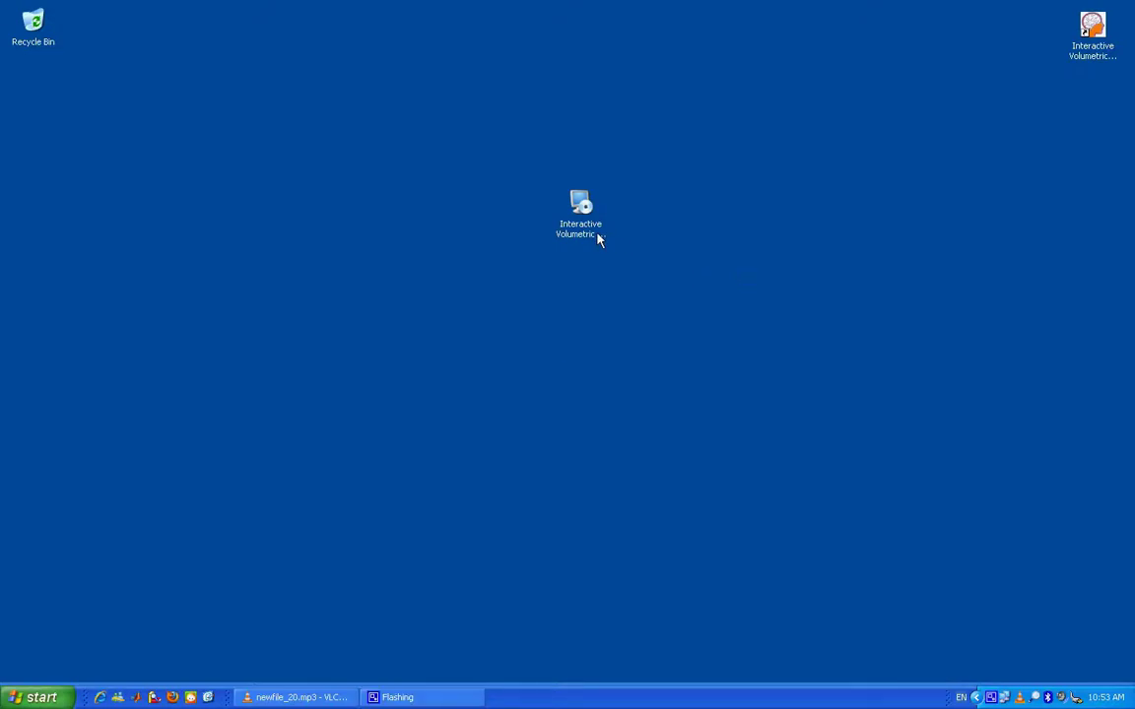
Install the tumour identification system from System_setup.exe, accepting the licence and default installer pages.
left_click(595, 236)
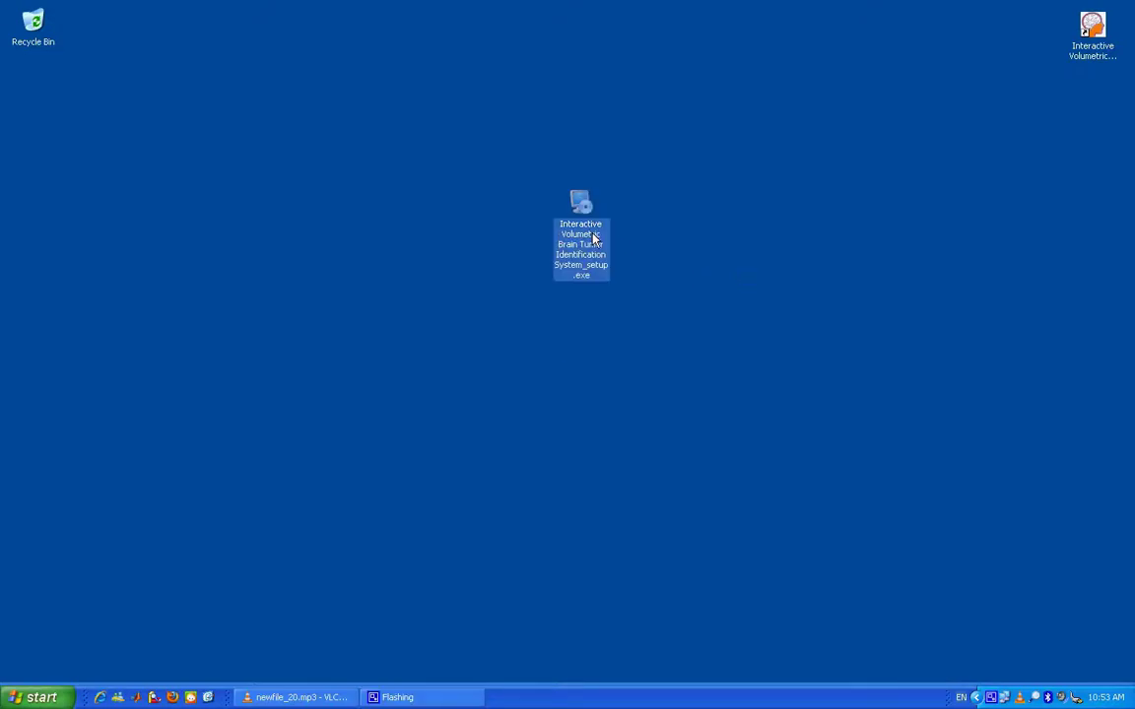
double_click(604, 281)
left_click(633, 487)
left_click(550, 438)
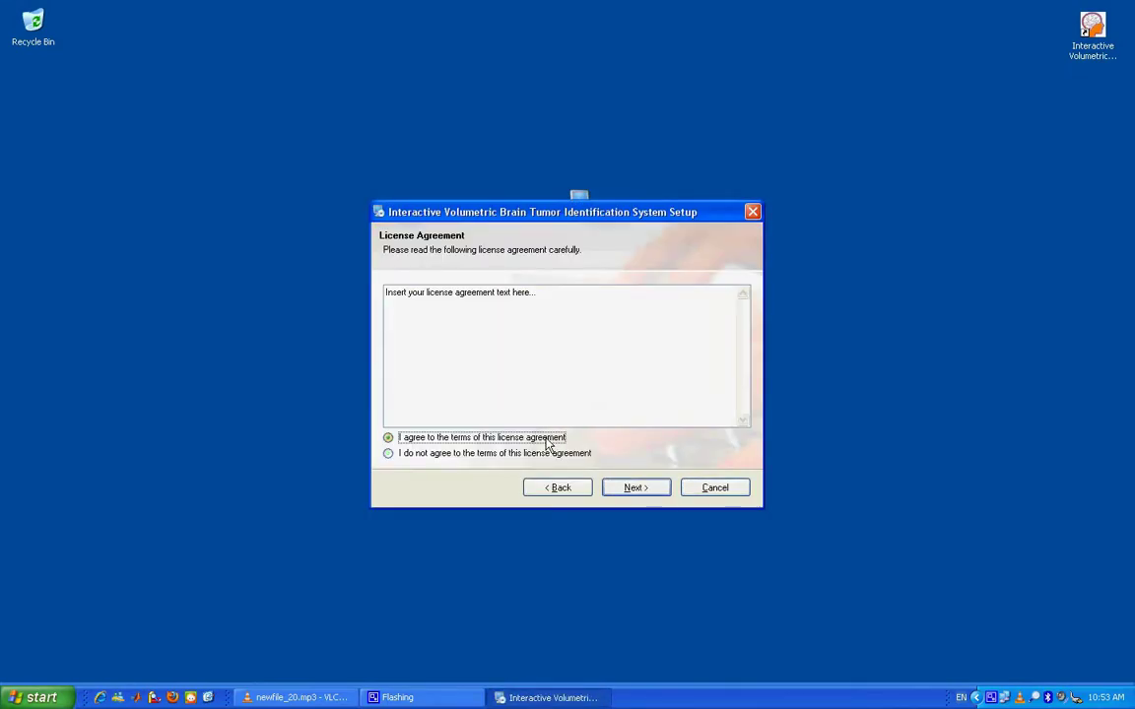
left_click(645, 490)
left_click(646, 491)
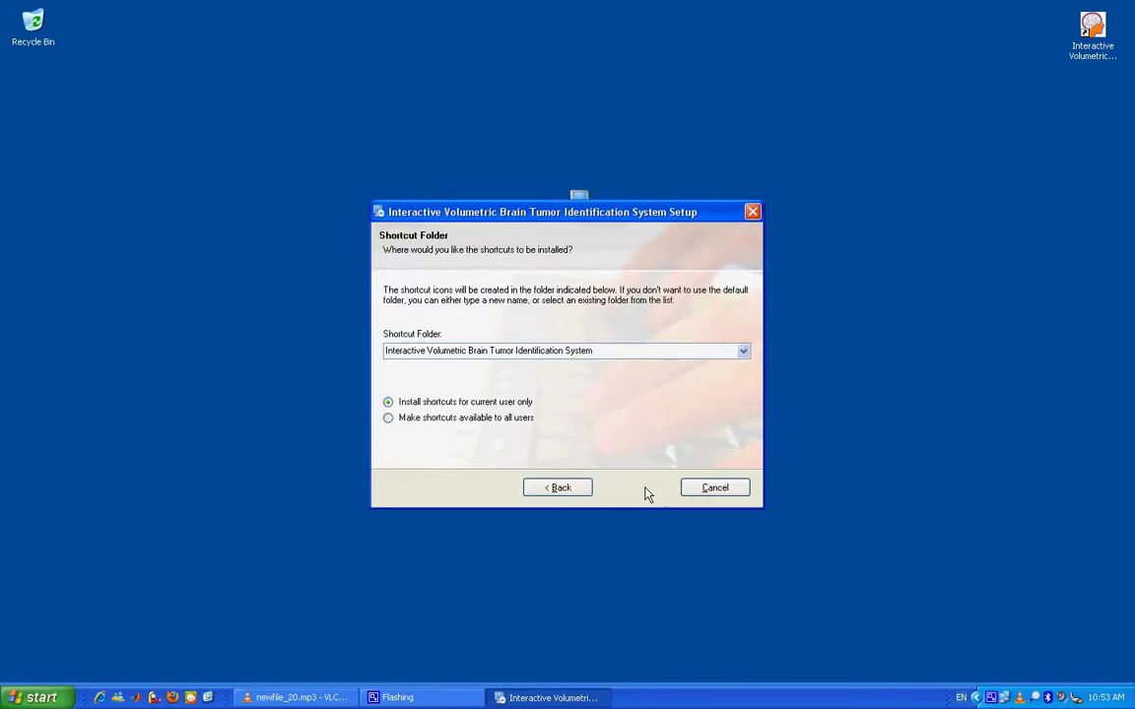
left_click(646, 491)
left_click(645, 490)
left_click(637, 489)
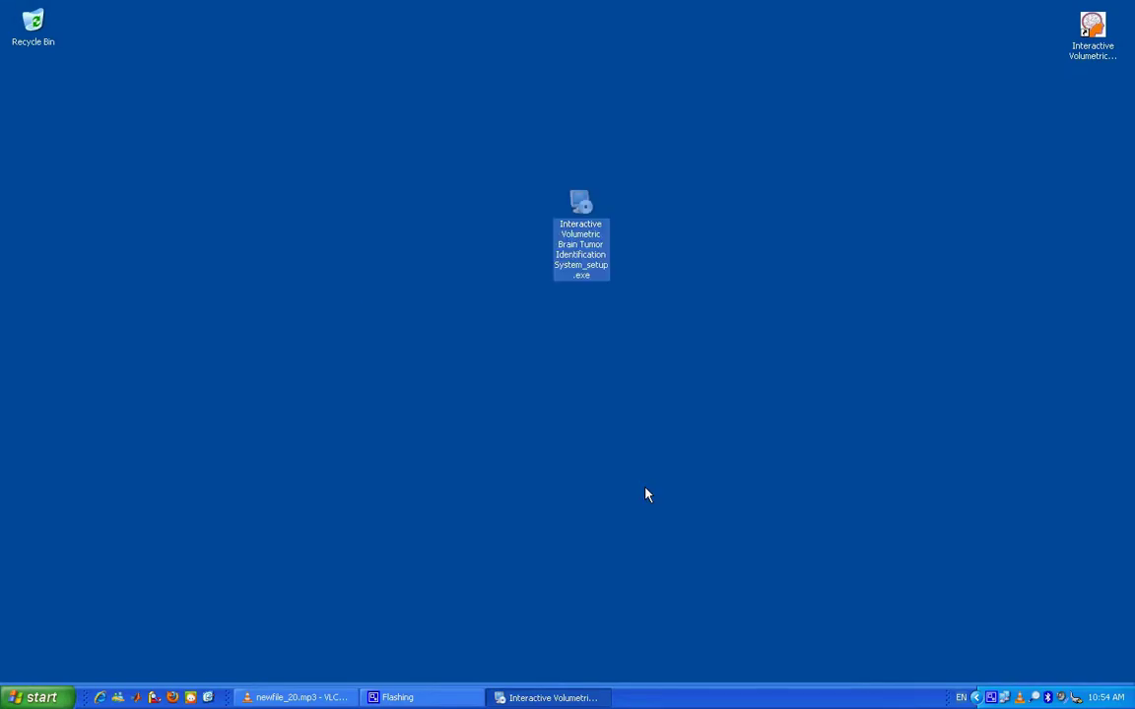
left_click(1092, 63)
Launch the application and load subj_33_16.mhd as the post-contrast scan.
double_click(1092, 66)
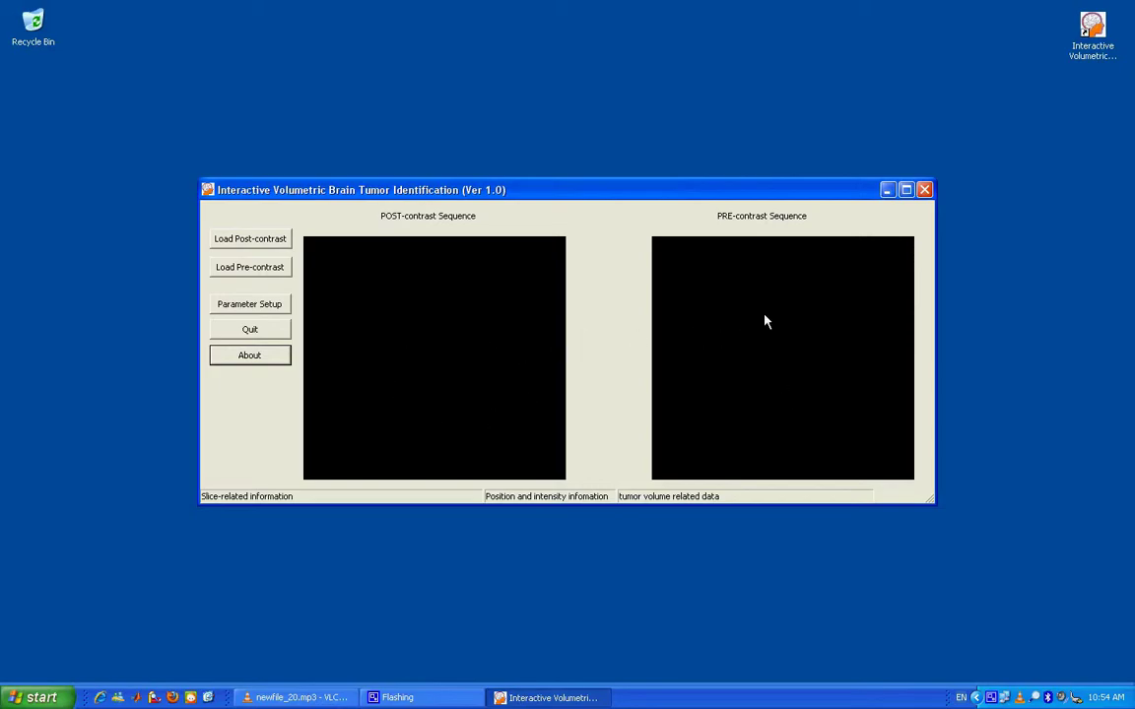
left_click(249, 239)
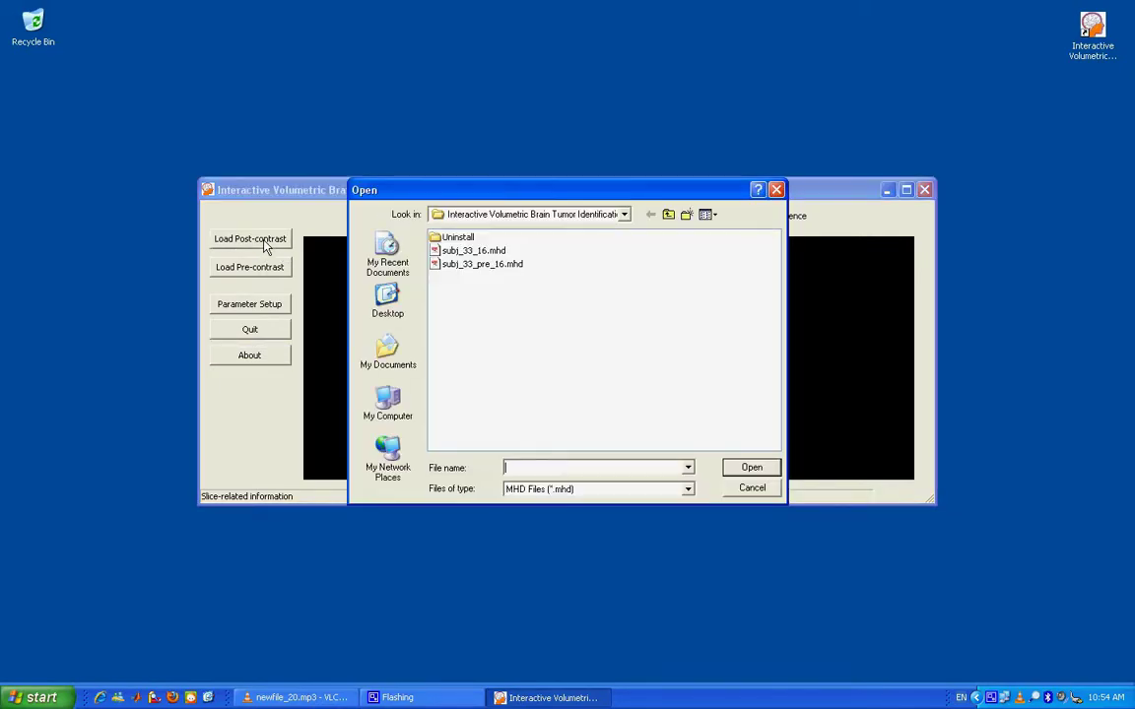
double_click(471, 252)
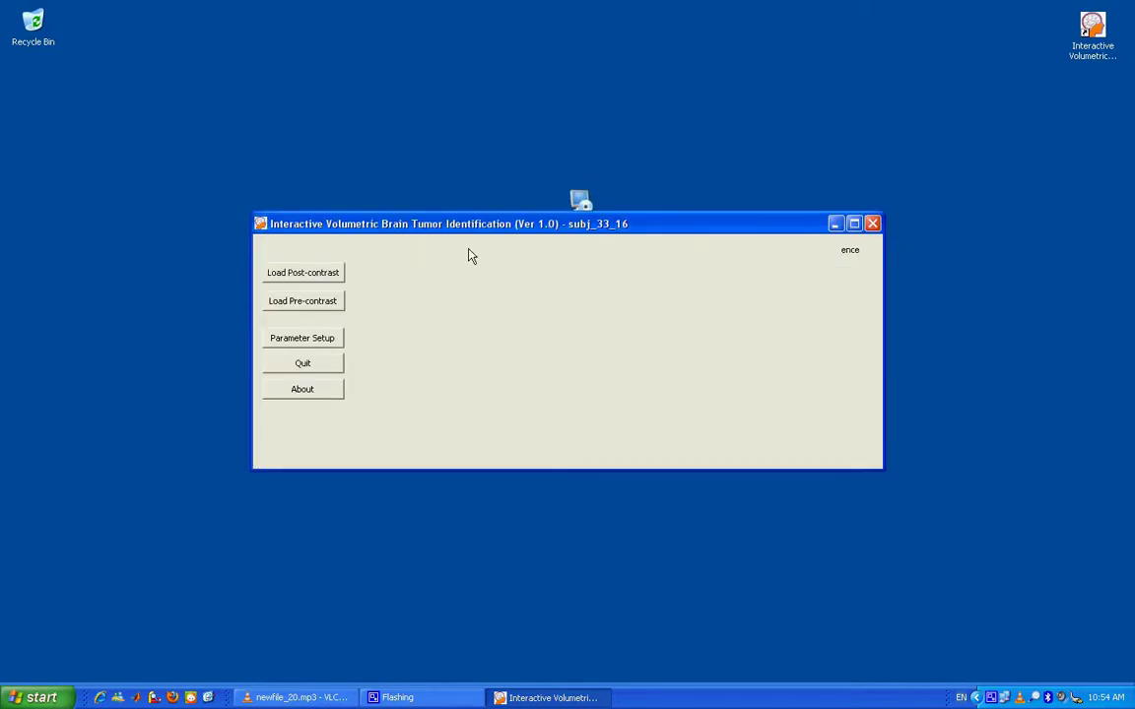
Load subj_33_pre_16.mhd as the pre-contrast scan and browse through the slices.
left_click(340, 300)
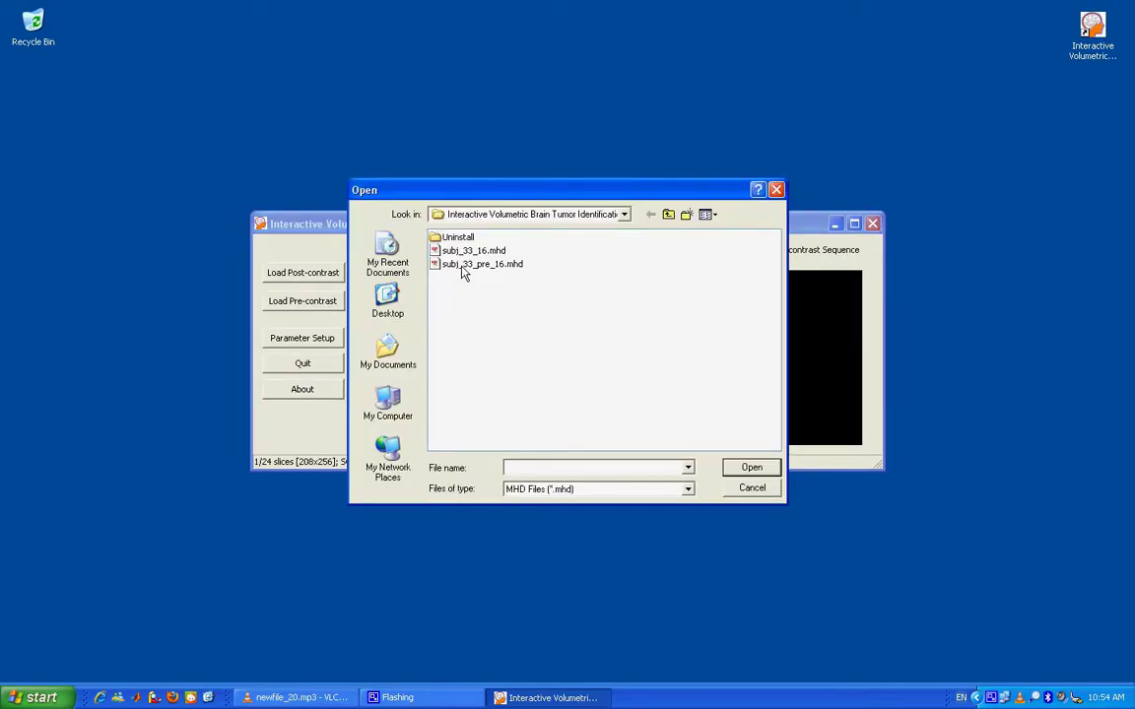
double_click(463, 197)
scroll(448, 329, "down", 14)
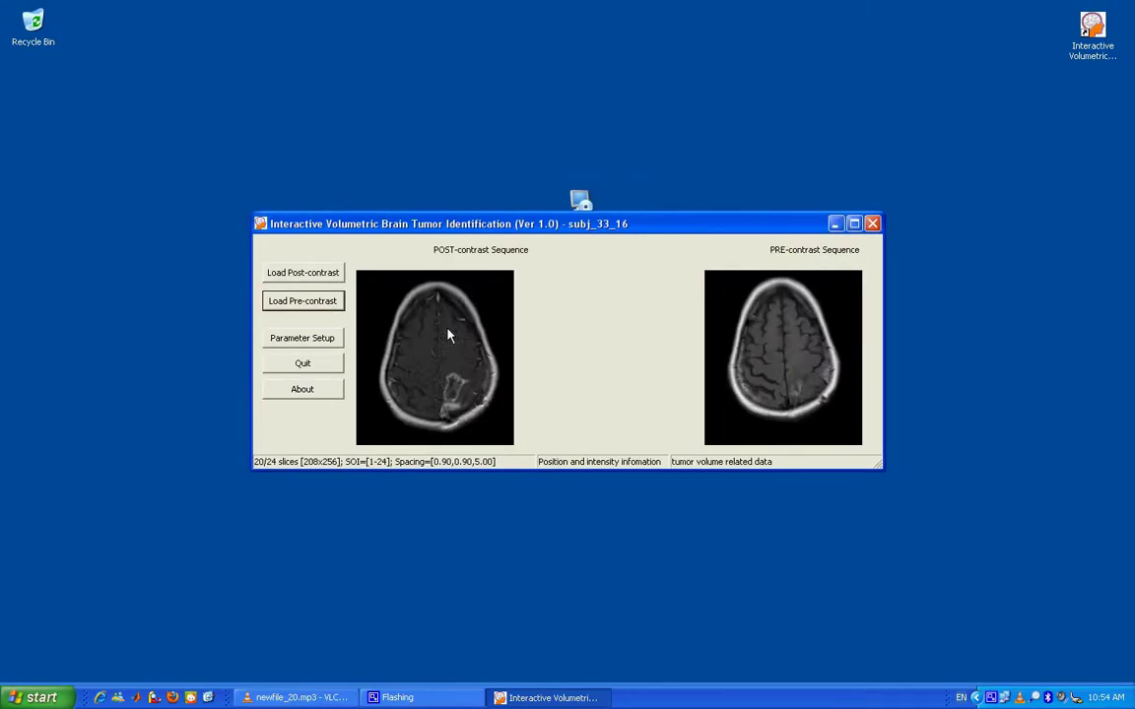
scroll(448, 336, "up", 7)
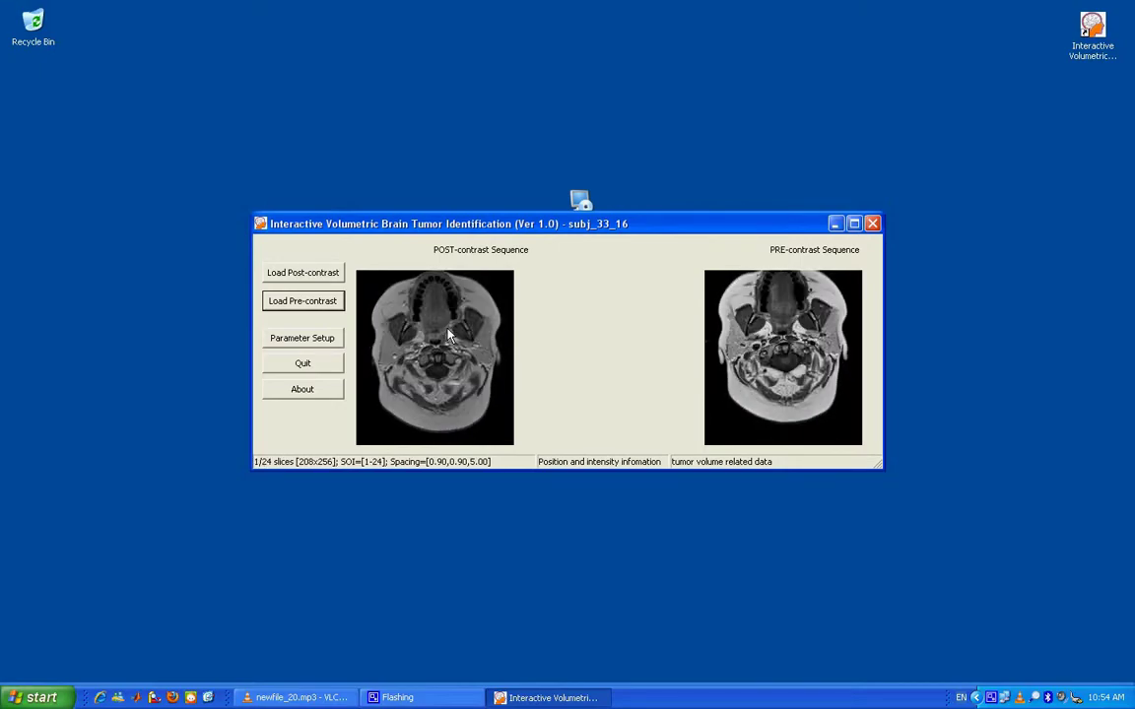
scroll(448, 335, "down", 12)
scroll(448, 336, "up", 1)
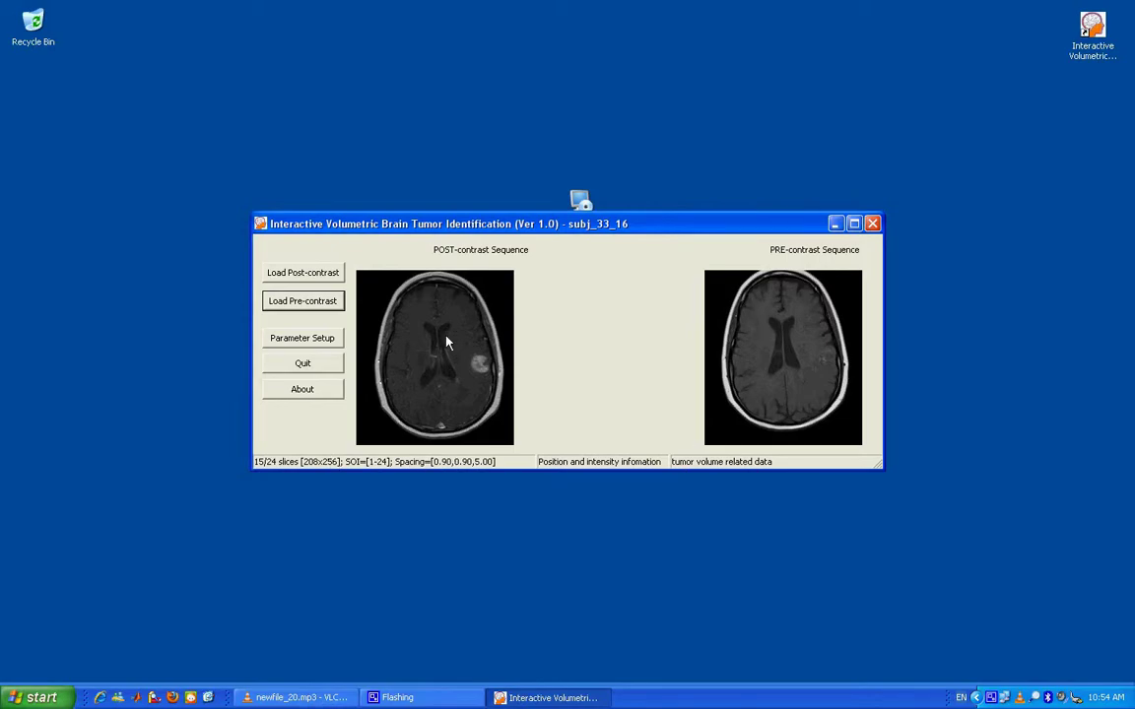
right_click(422, 299)
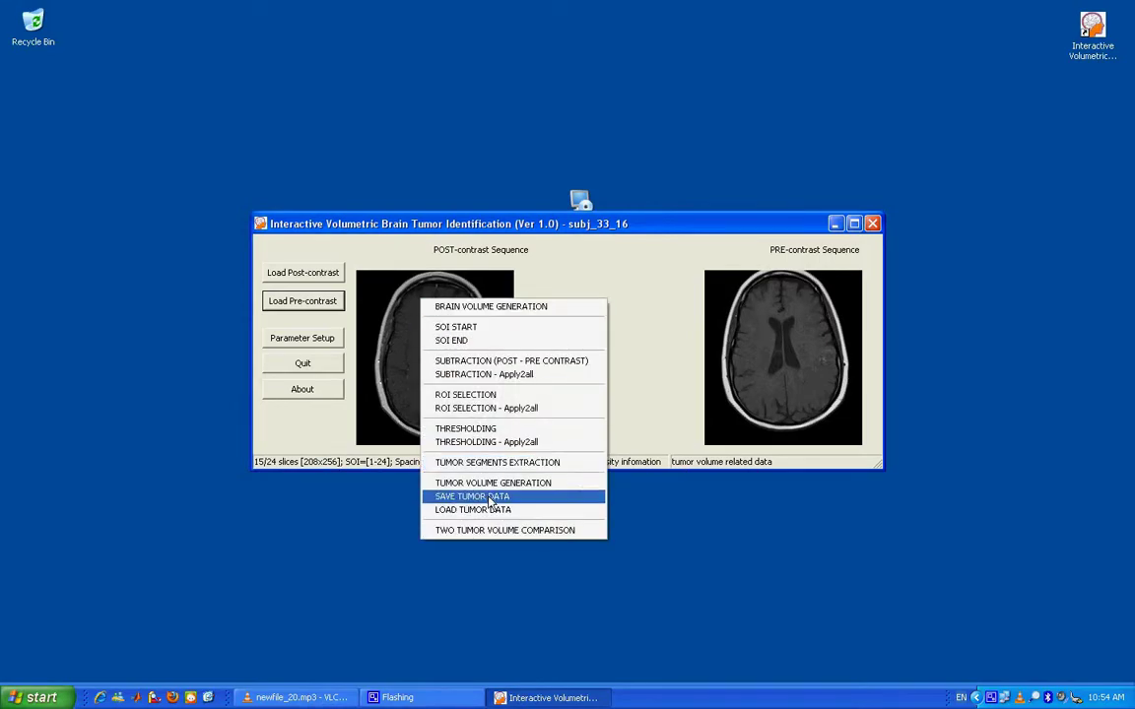
Generate the 3D brain volume and rotate it in the Visualization Toolkit window.
left_click(494, 307)
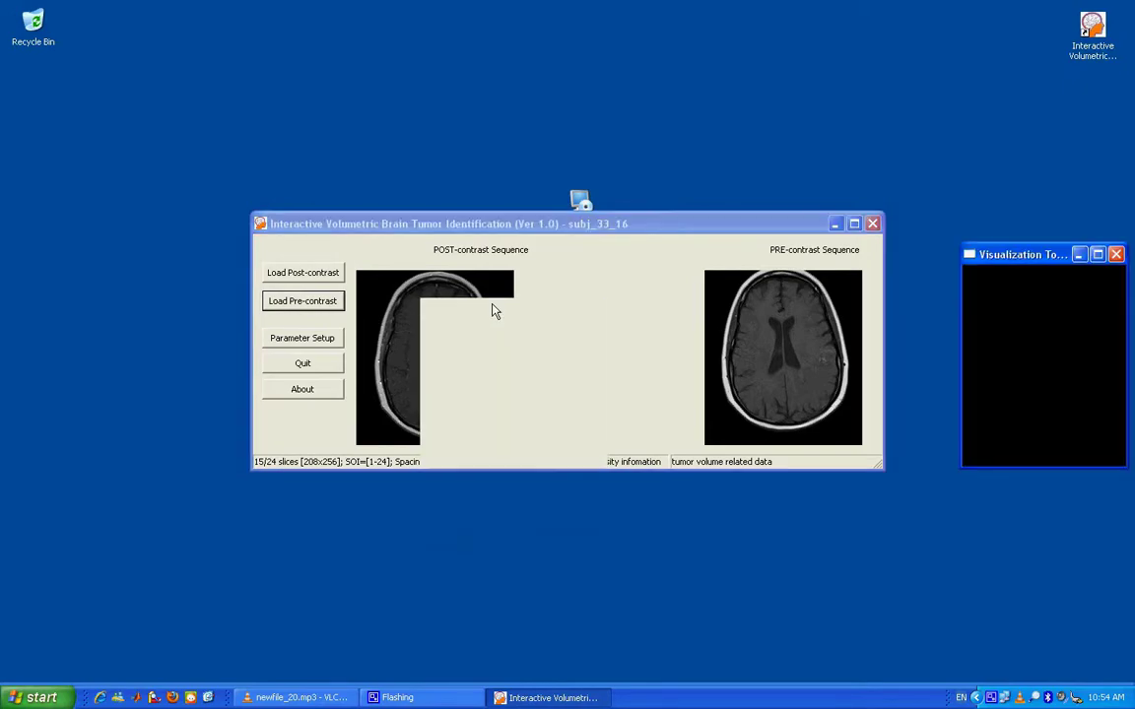
left_click_drag(1103, 384, 989, 362)
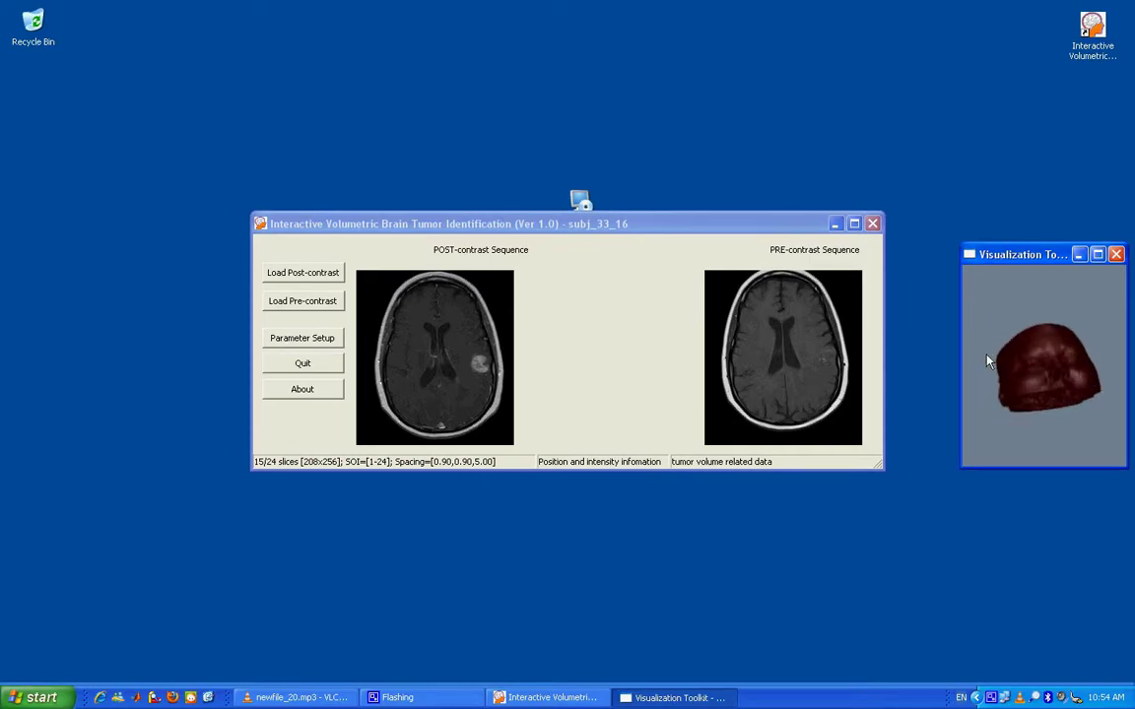
right_click(418, 287)
Mark slice 14 as SOI START and slice 21 as SOI END.
left_click(394, 302)
scroll(398, 306, "up", 1)
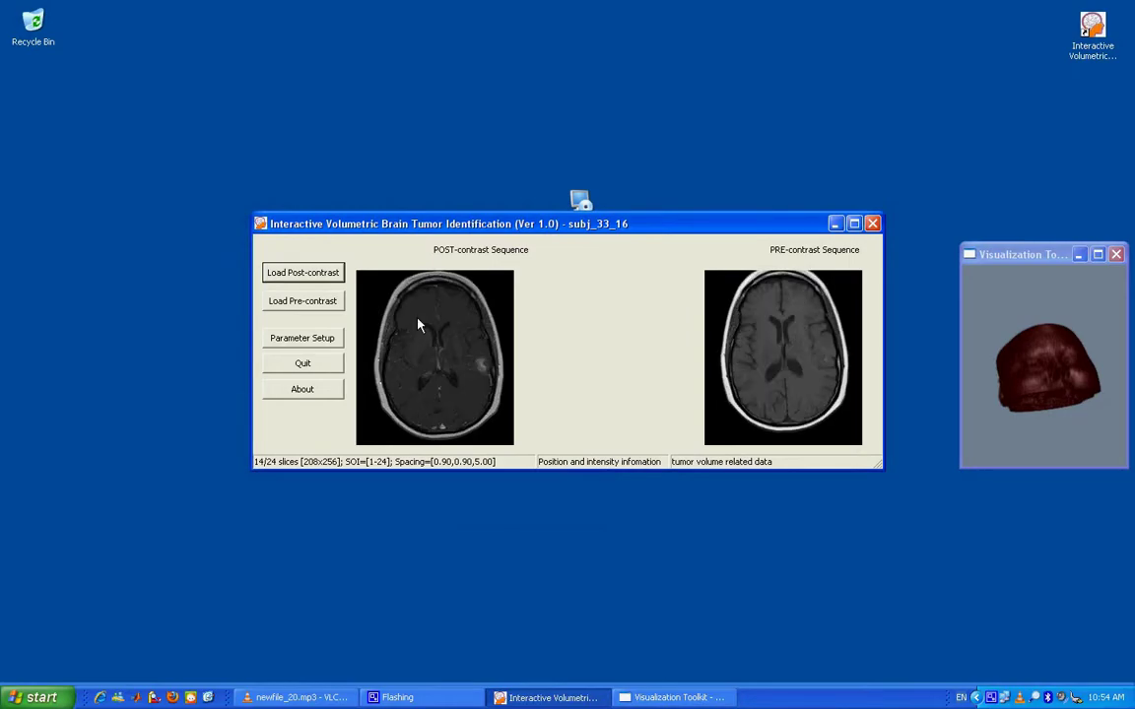
right_click(404, 292)
left_click(432, 320)
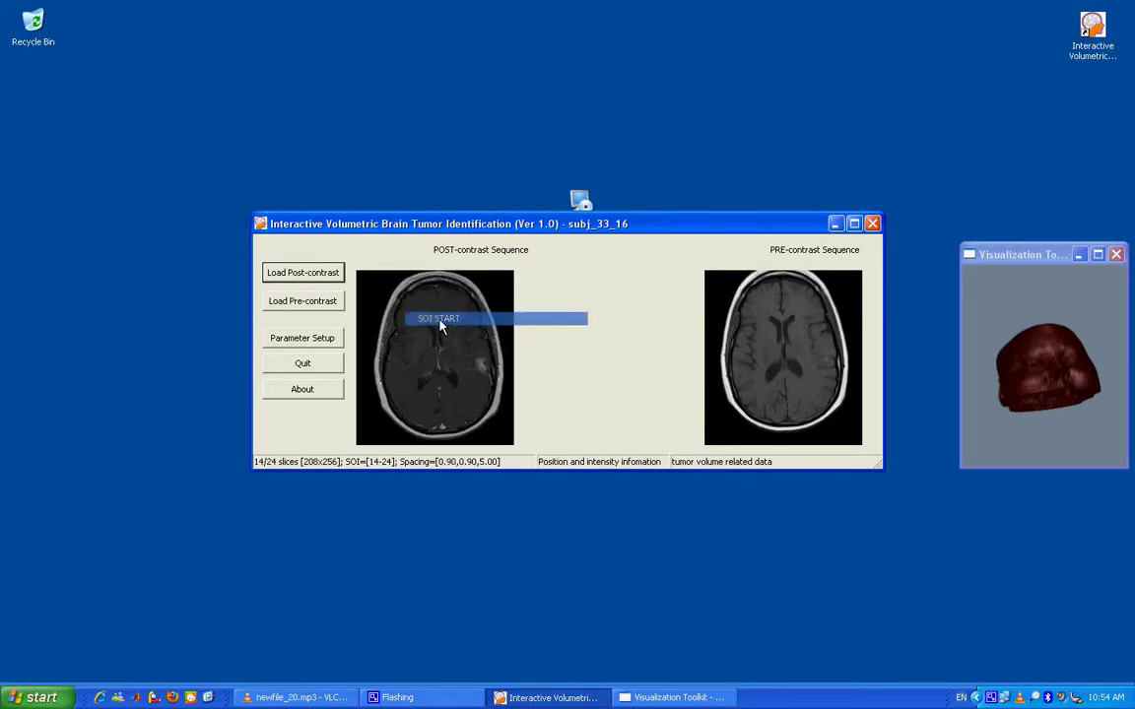
scroll(436, 353, "down", 7)
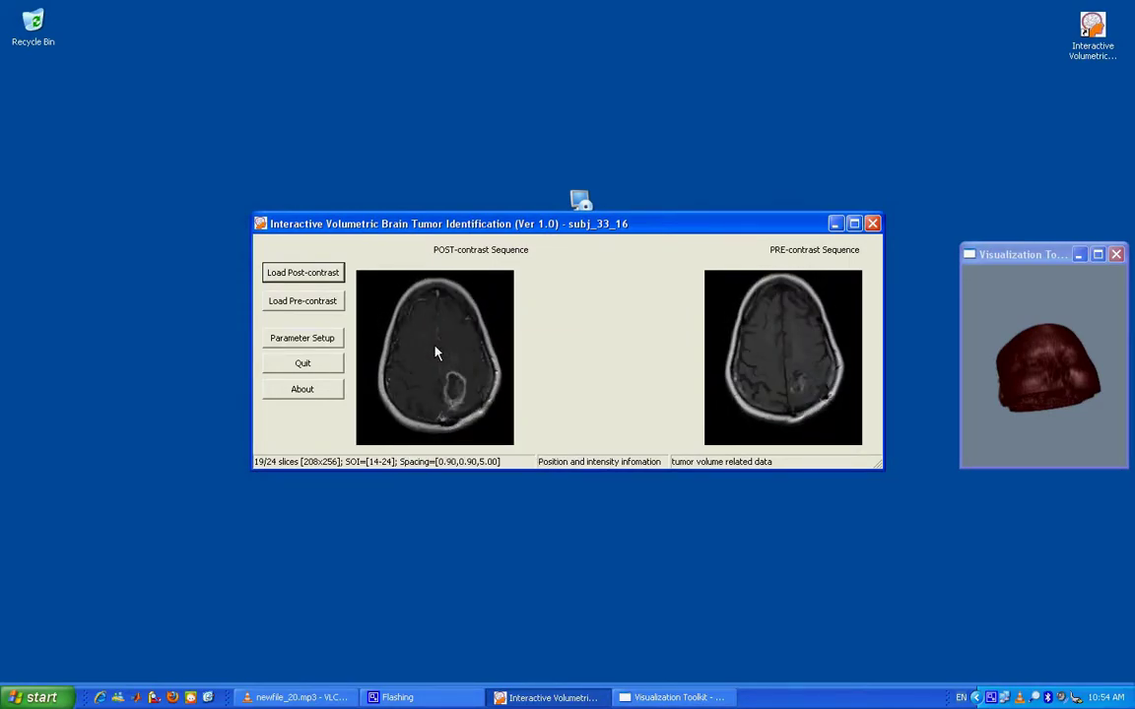
right_click(425, 322)
left_click(453, 354)
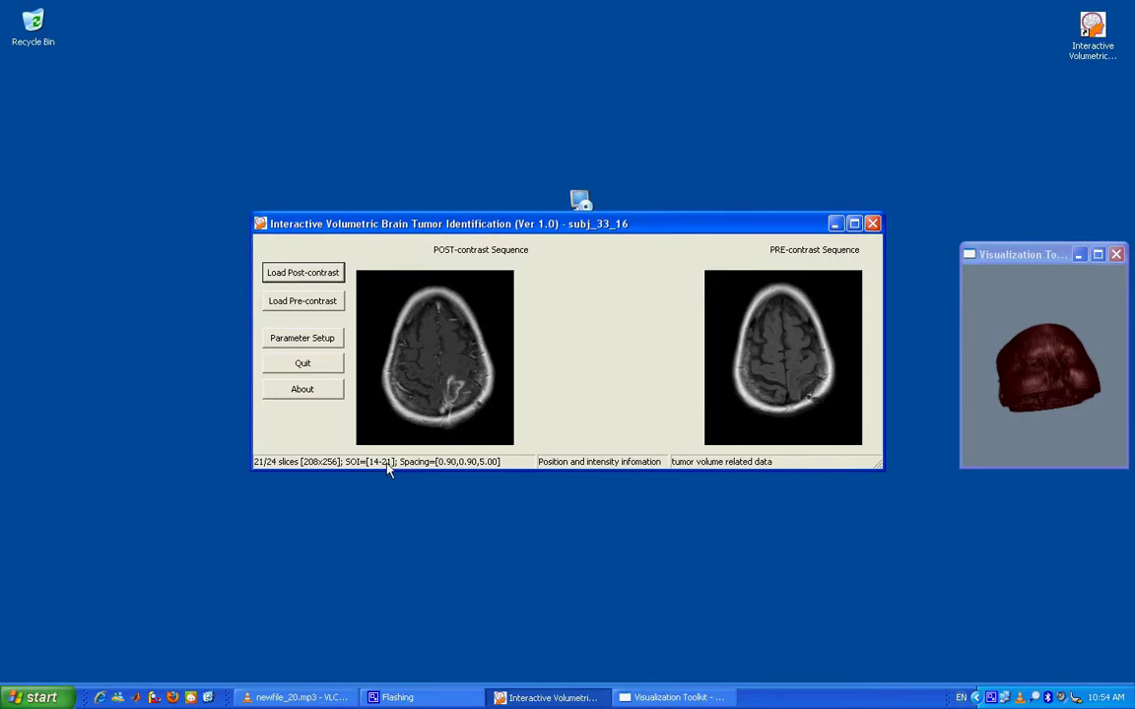
right_click(439, 280)
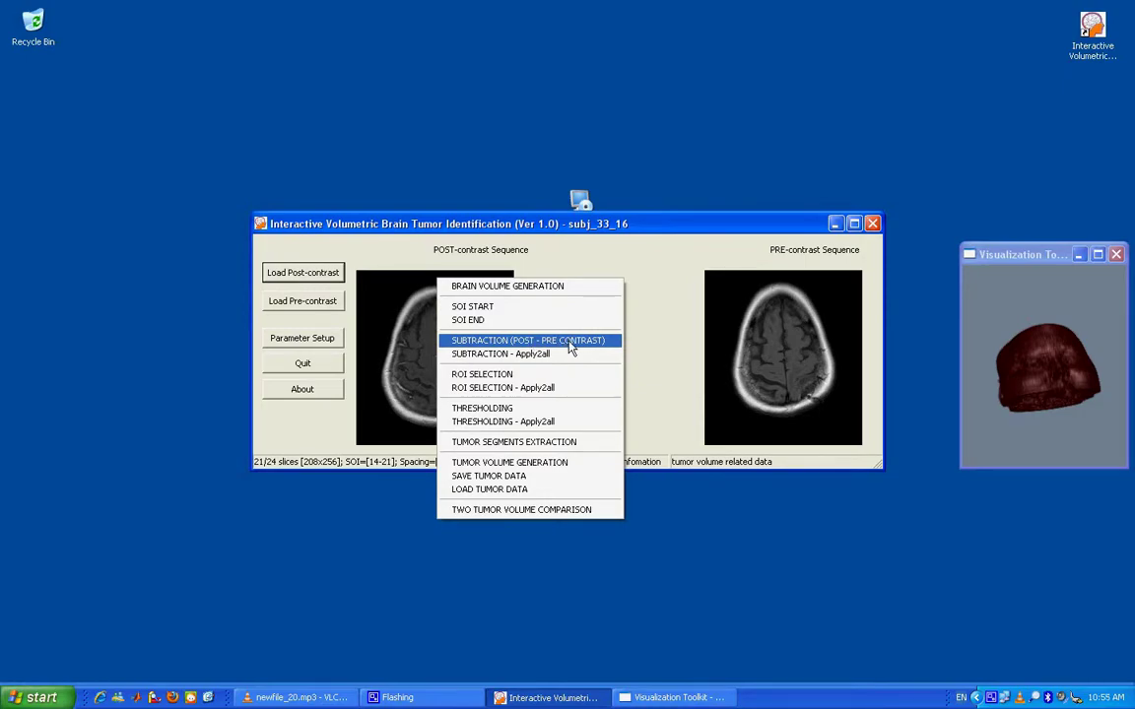
Apply post-minus-pre subtraction at 15.0% enhancement to the current slice, then to all slices of interest.
left_click(570, 340)
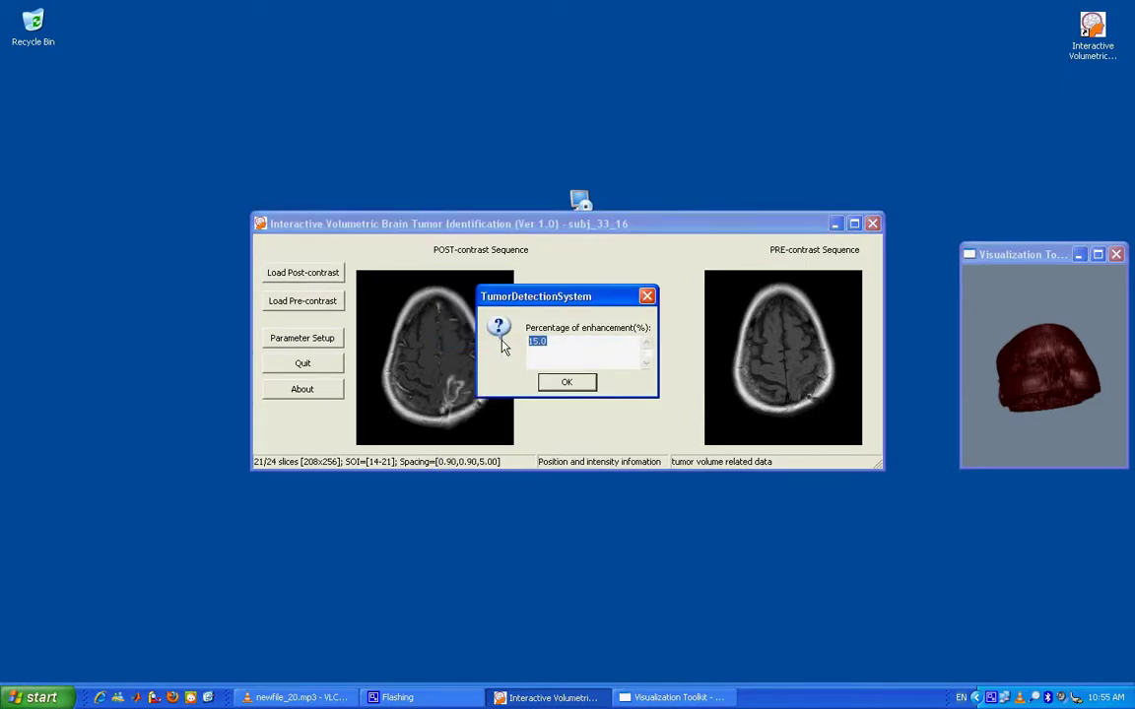
left_click(577, 387)
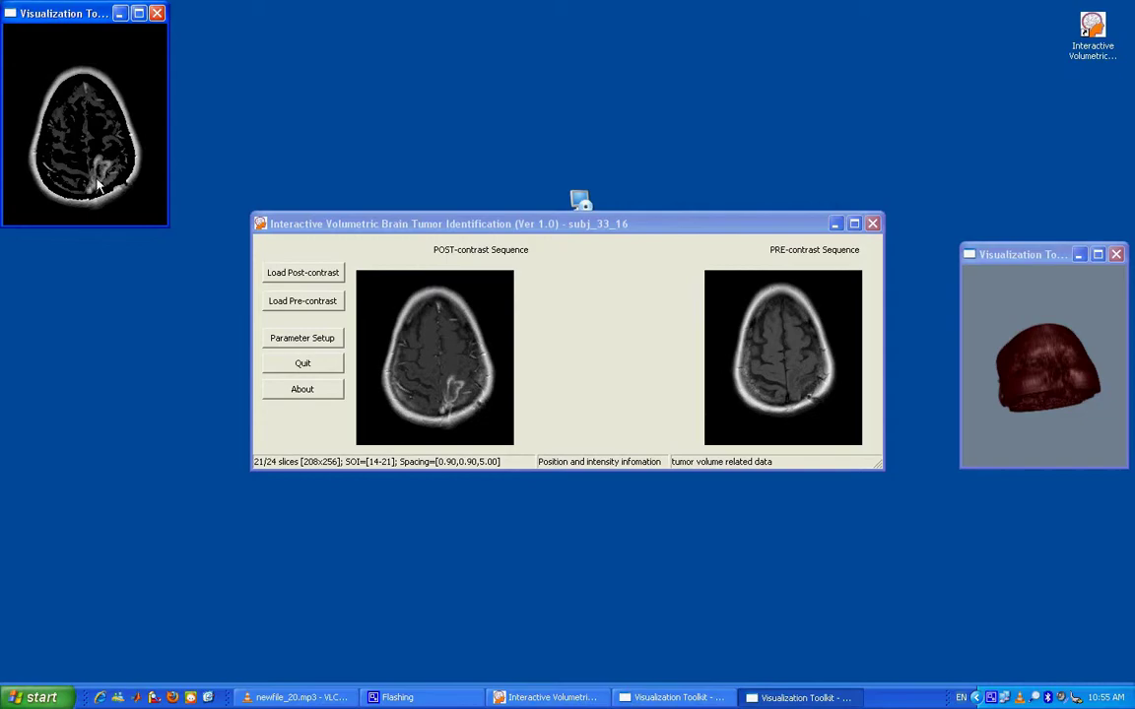
right_click(424, 283)
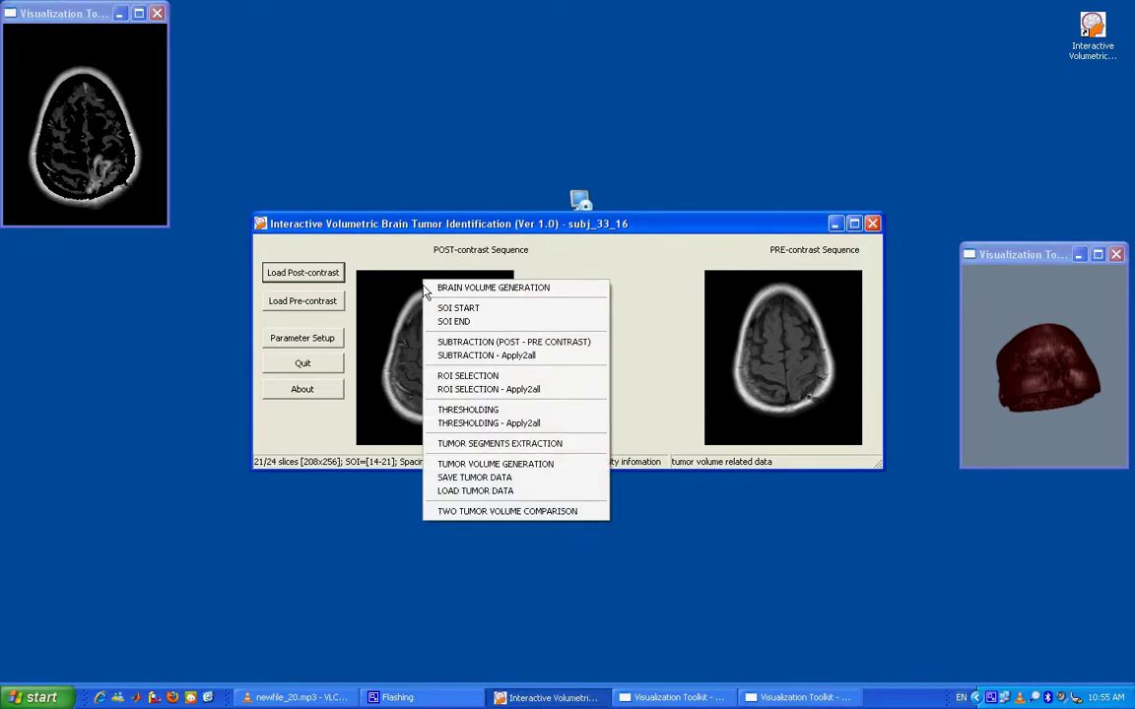
left_click(511, 358)
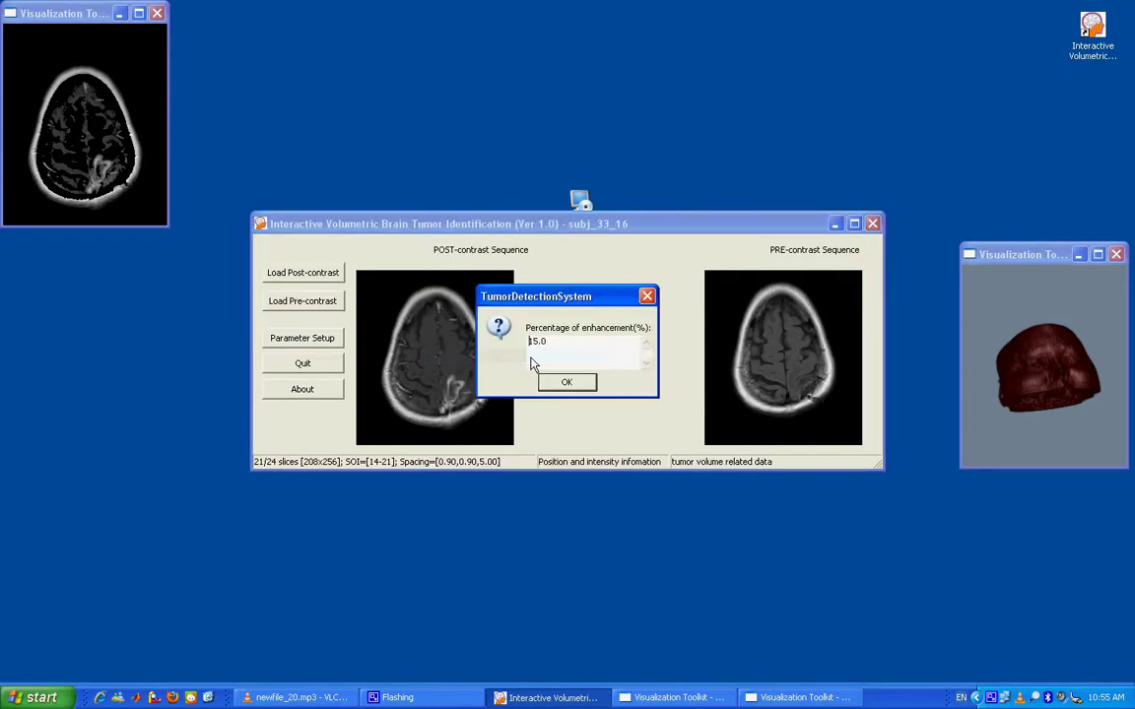
left_click(554, 383)
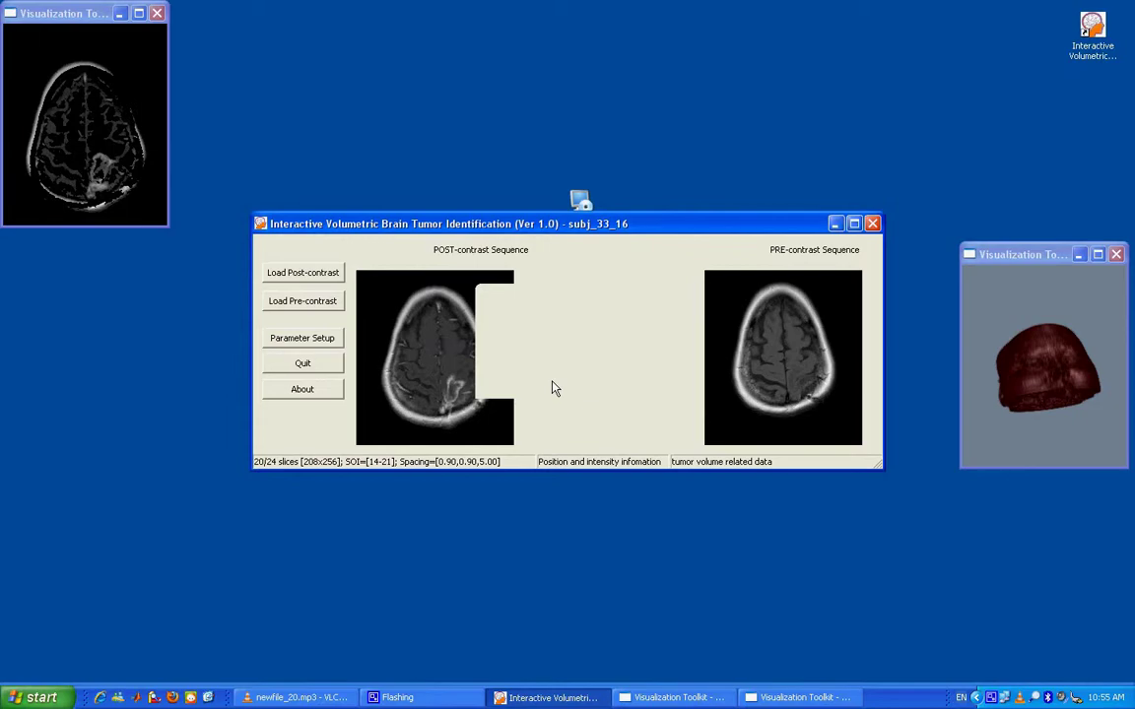
left_click(559, 374)
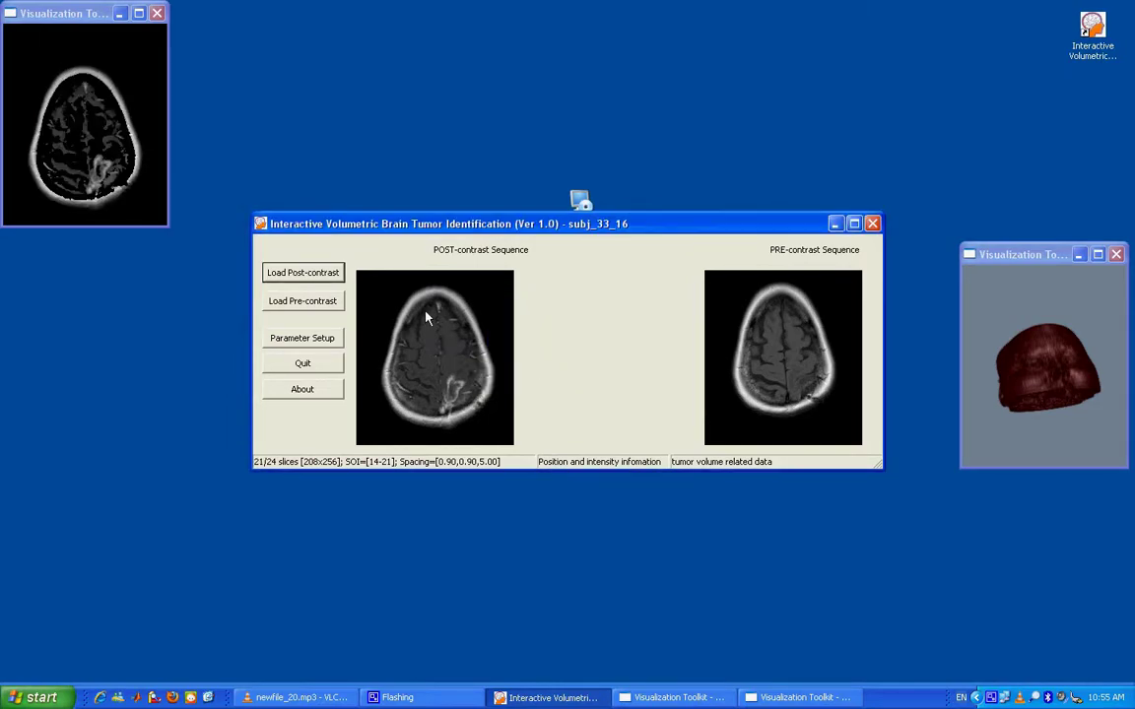
right_click(410, 275)
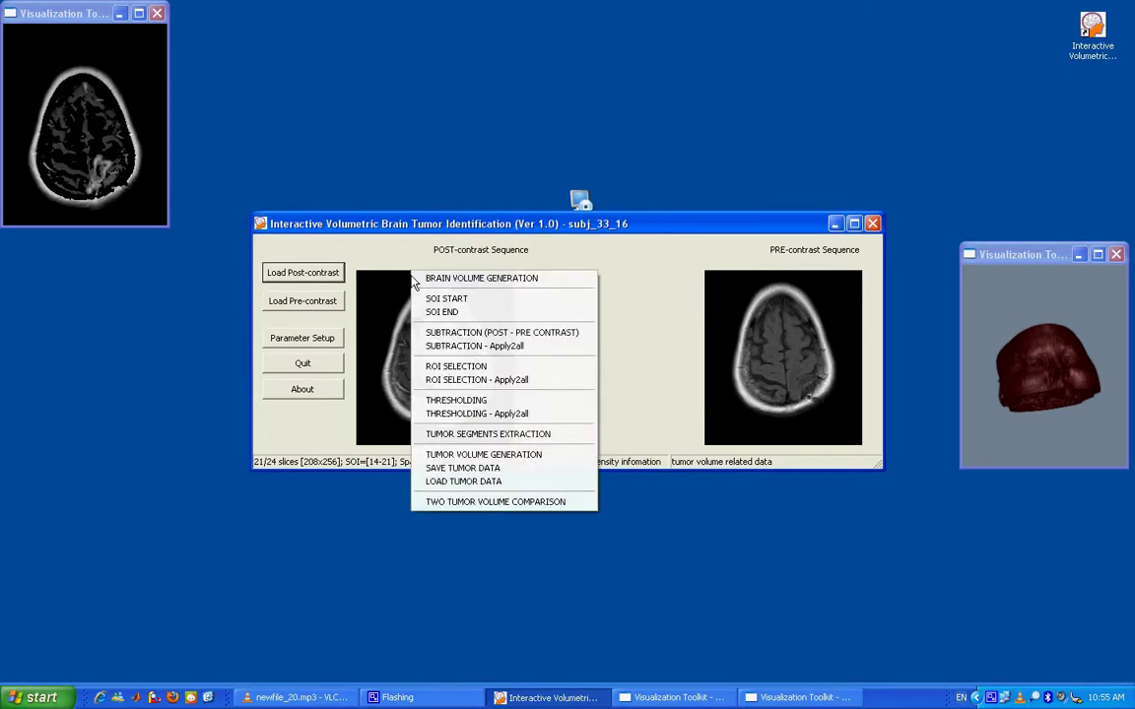
Draw an ROI rectangle around the lower-right lesion and apply it to all slices.
left_click(471, 371)
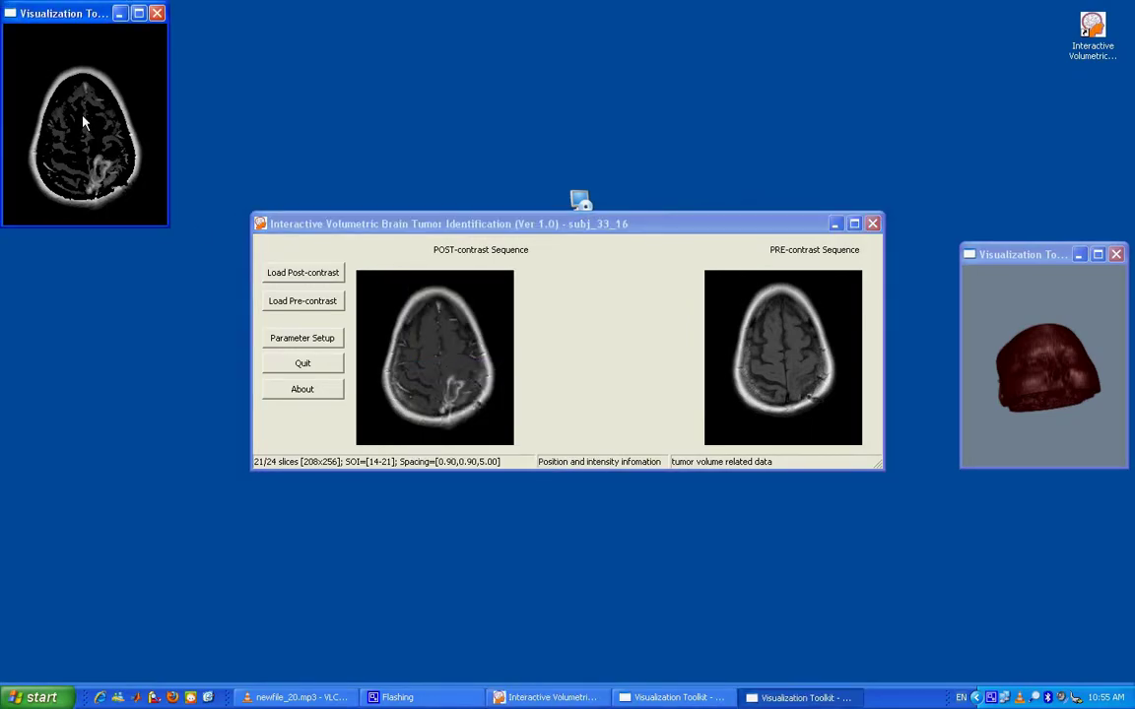
left_click_drag(81, 116, 140, 211)
right_click(410, 299)
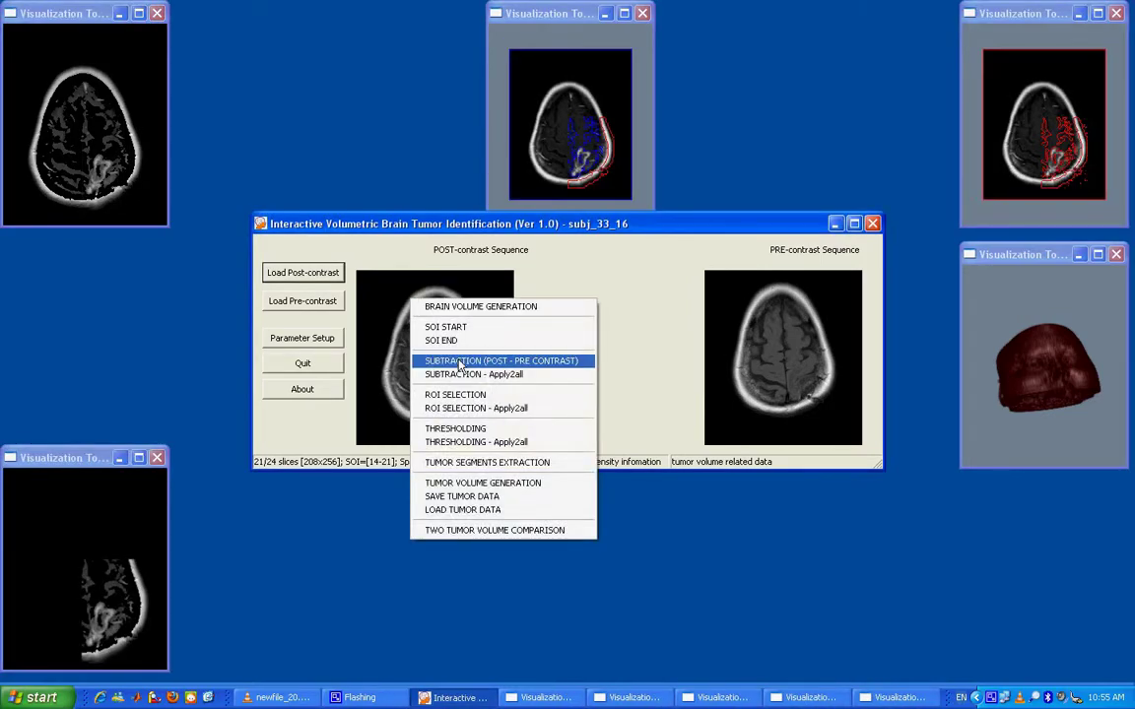
left_click(488, 407)
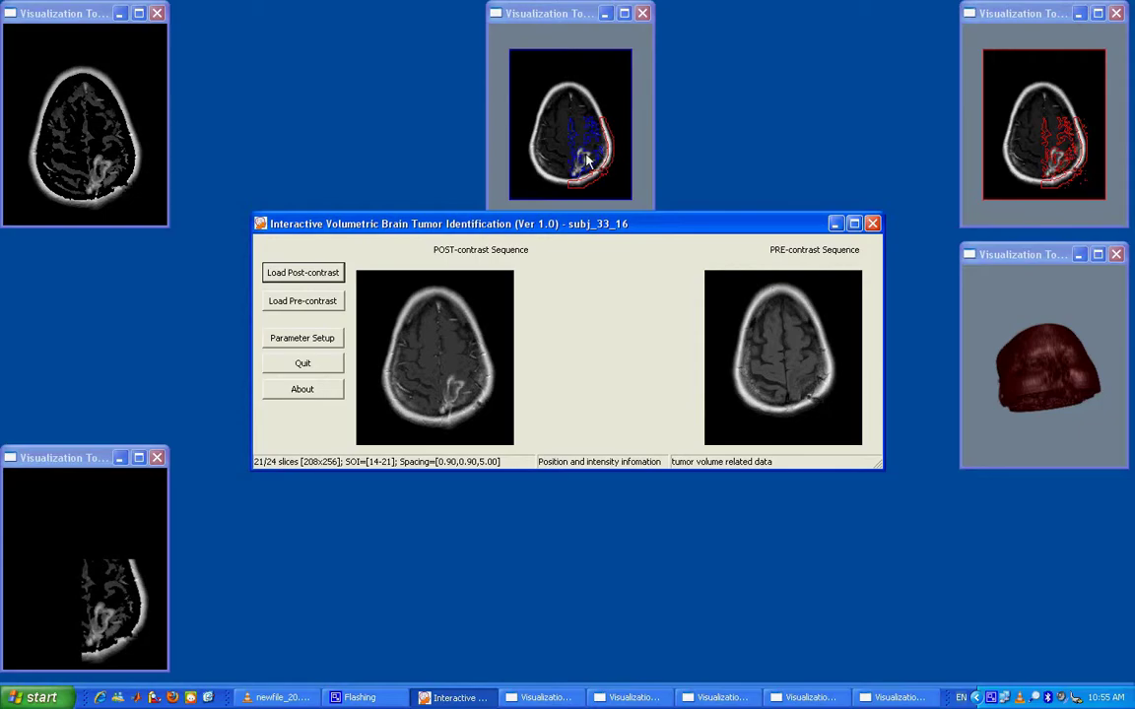
Run THRESHOLDING on the tumour region, then start TUMOR SEGMENTS EXTRACTION.
right_click(420, 272)
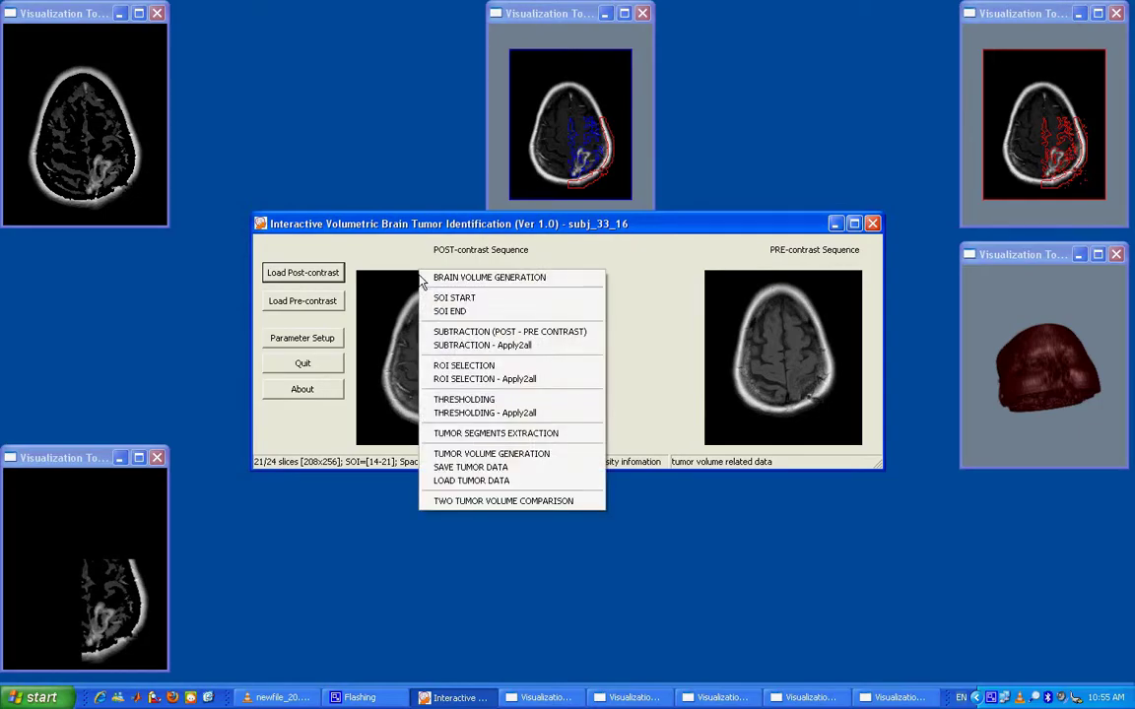
left_click(463, 401)
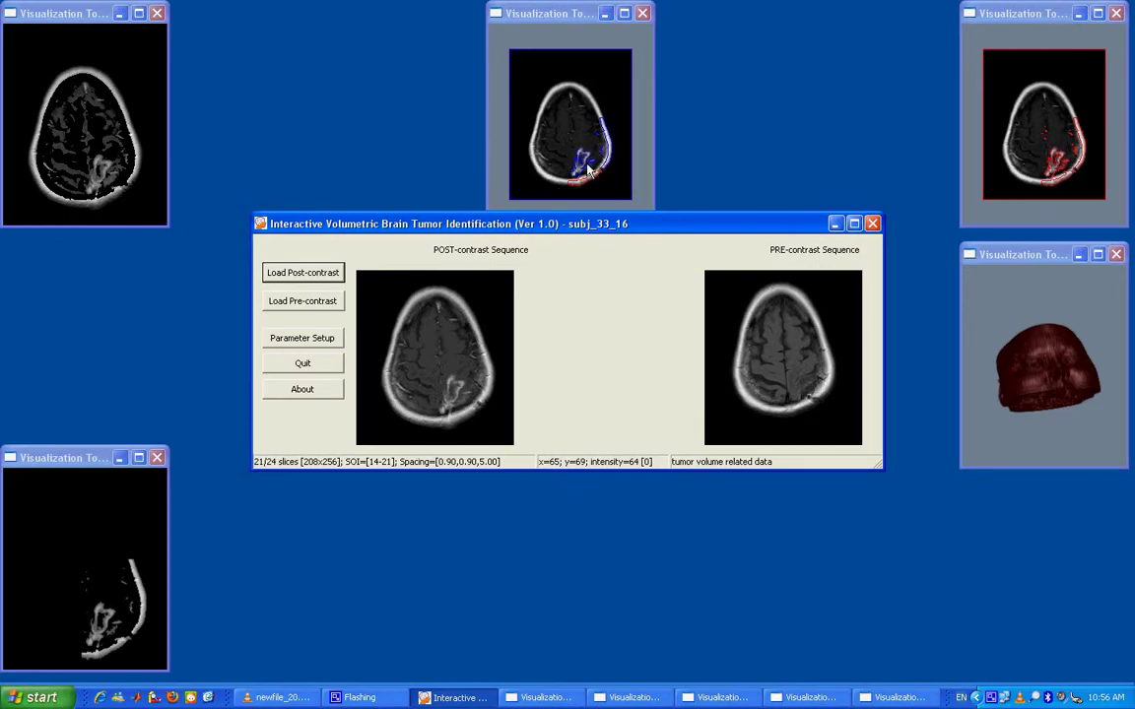
right_click(431, 298)
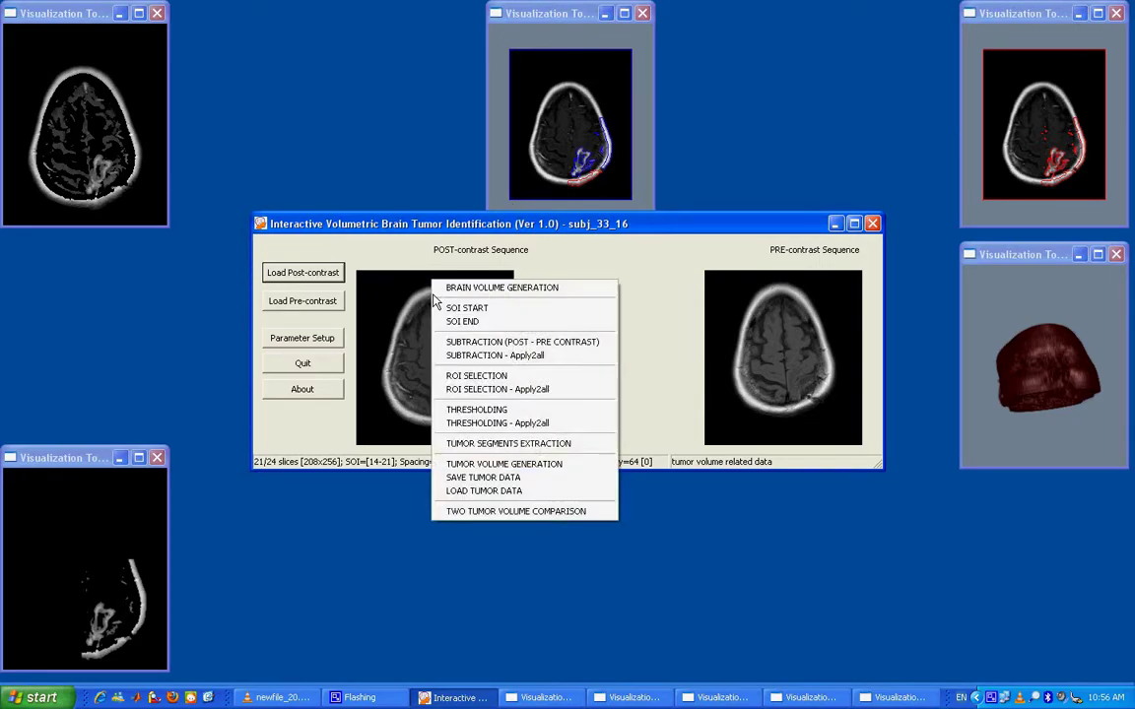
left_click(502, 436)
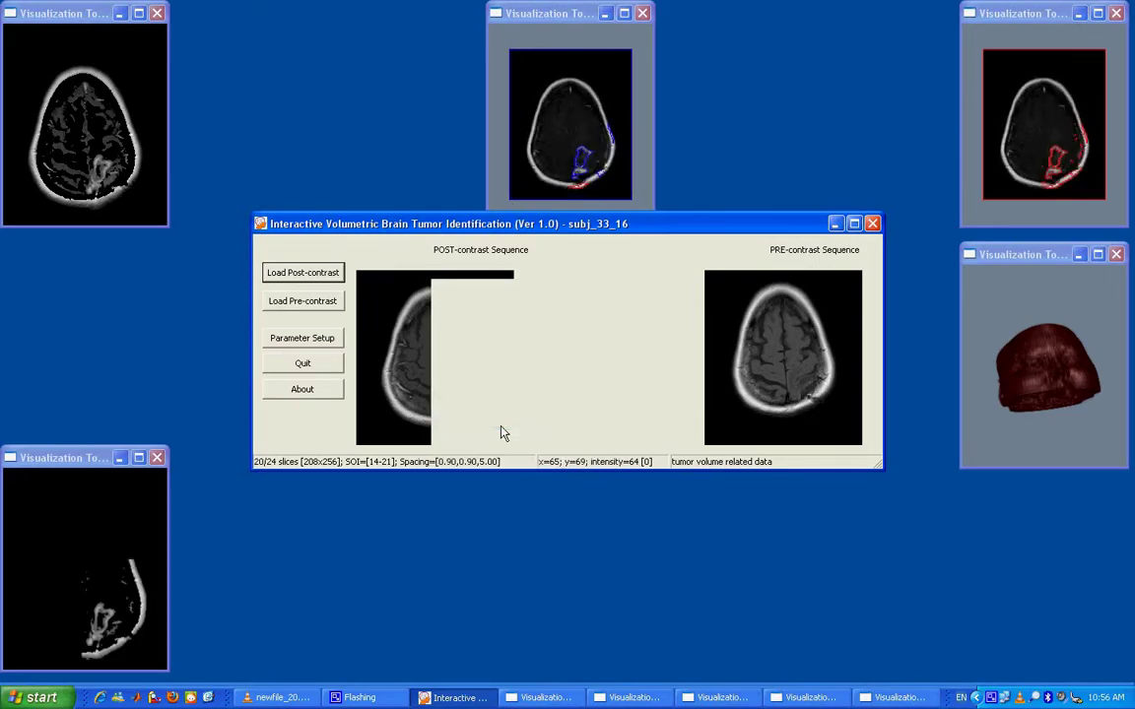
Step through the slices while checking the blue tumour contours in the contour view.
left_click(621, 138)
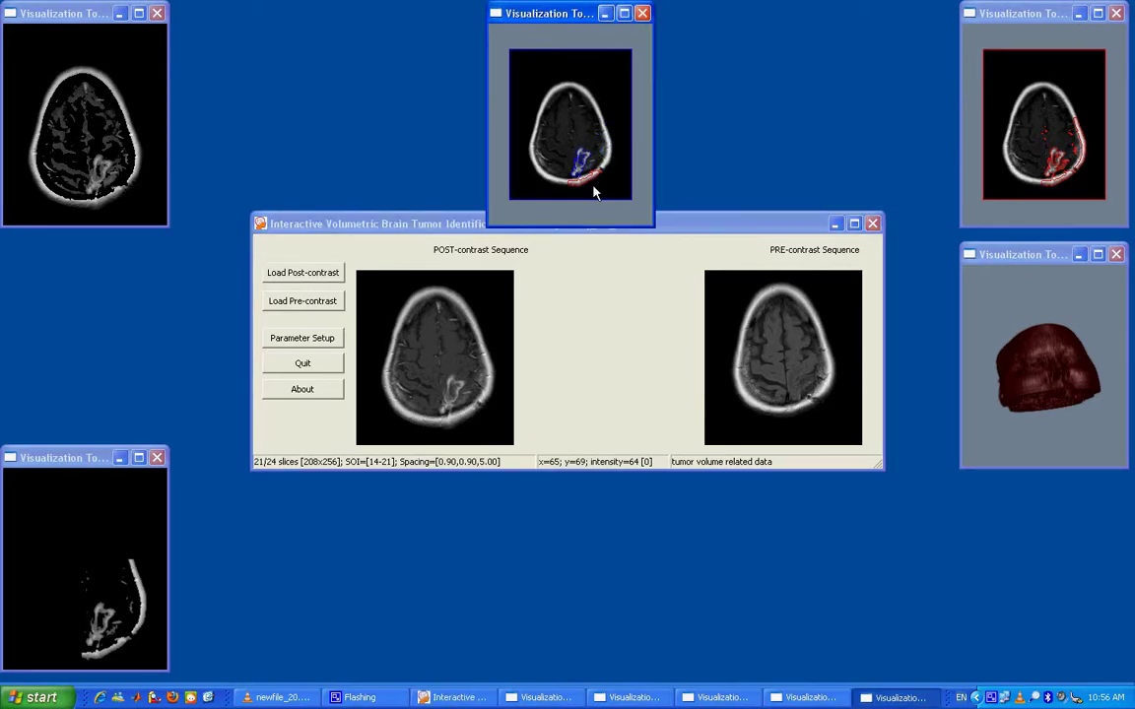
scroll(589, 192, "down", 1)
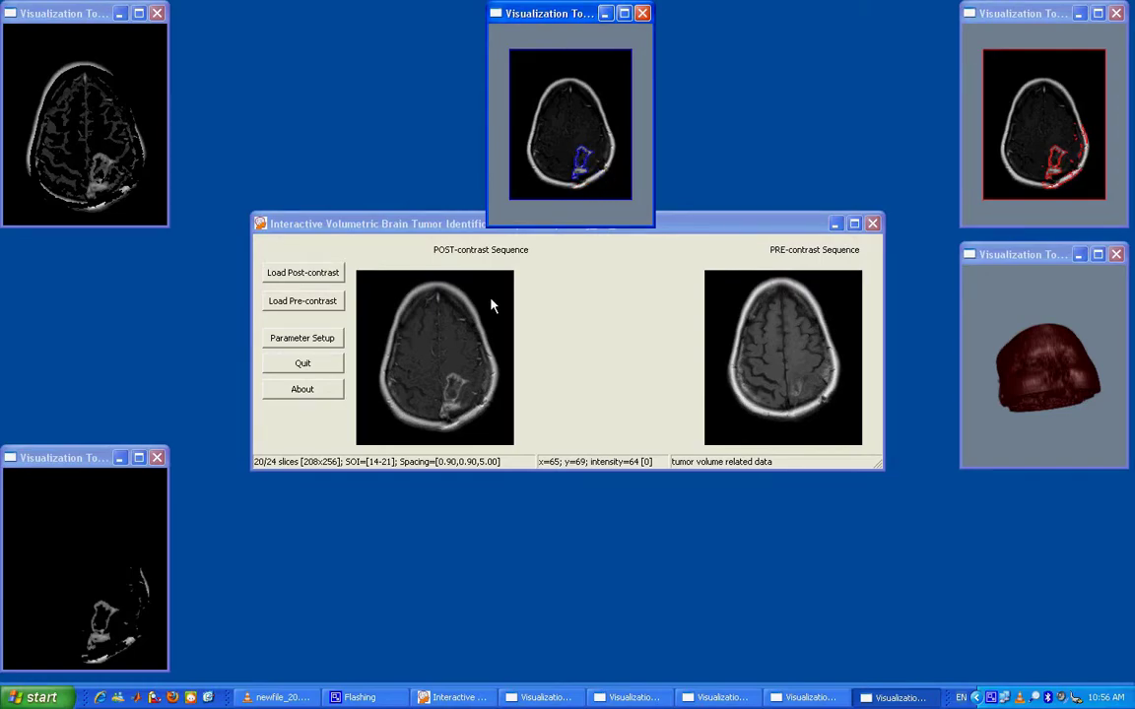
left_click(493, 301)
scroll(493, 301, "down", 1)
left_click(608, 187)
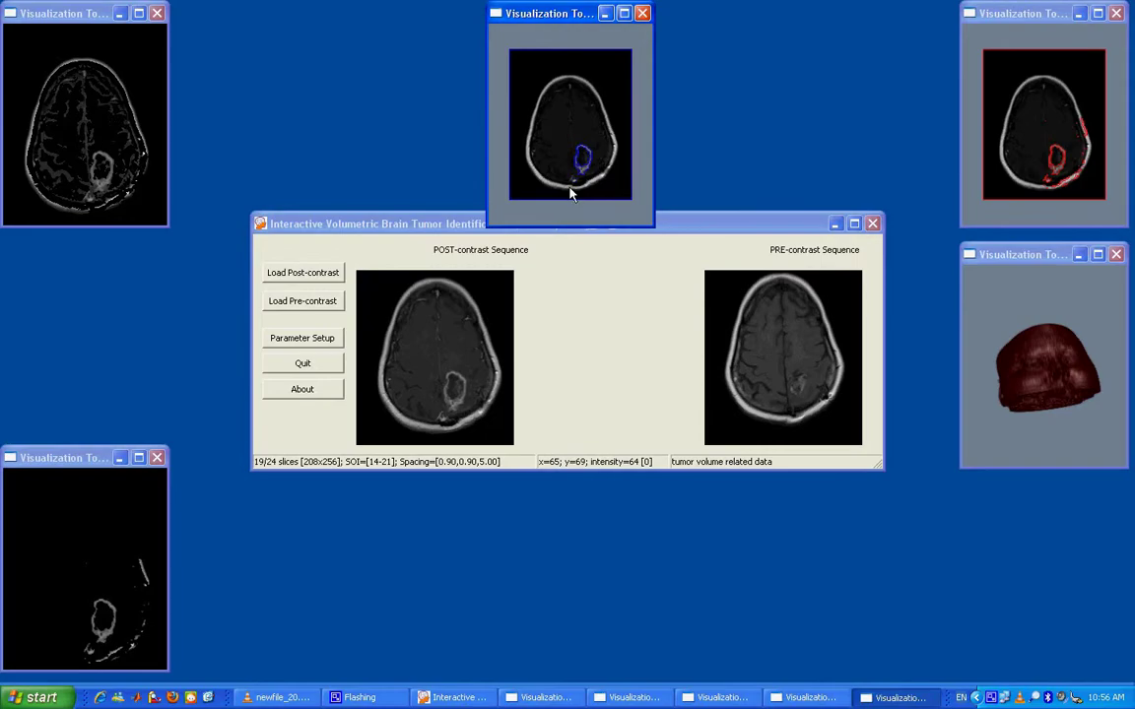
left_click(446, 338)
scroll(445, 338, "down", 1)
left_click(617, 138)
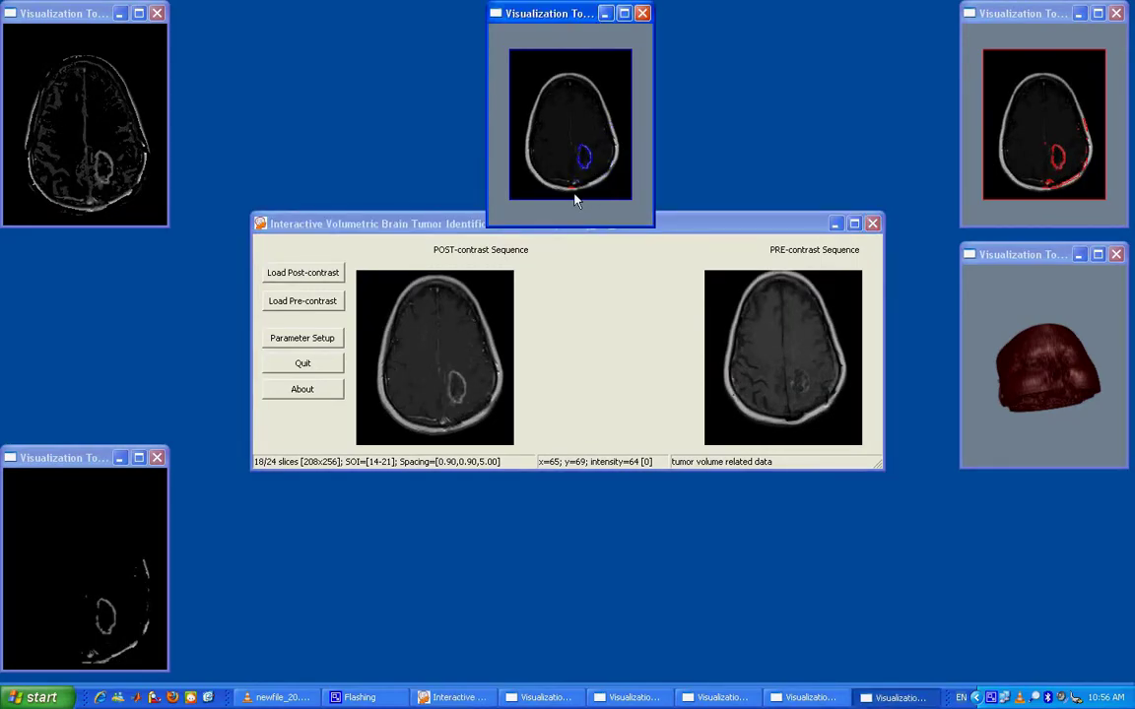
left_click(469, 287)
scroll(469, 286, "down", 1)
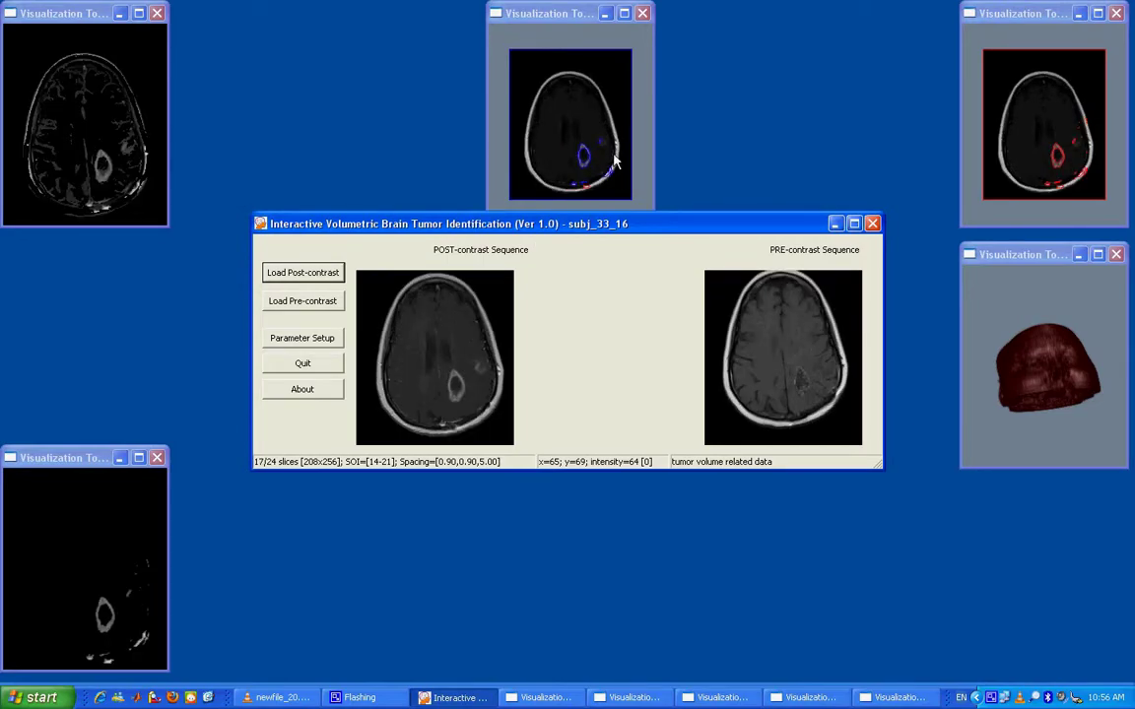
left_click(609, 191)
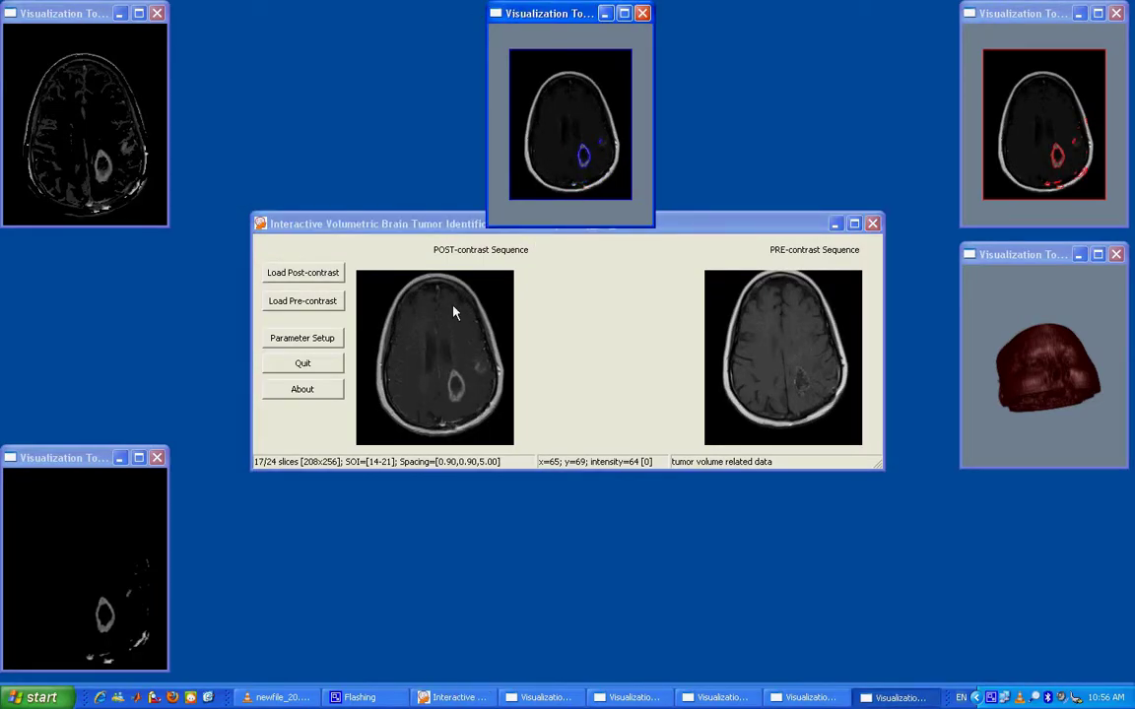
scroll(453, 323, "down", 1)
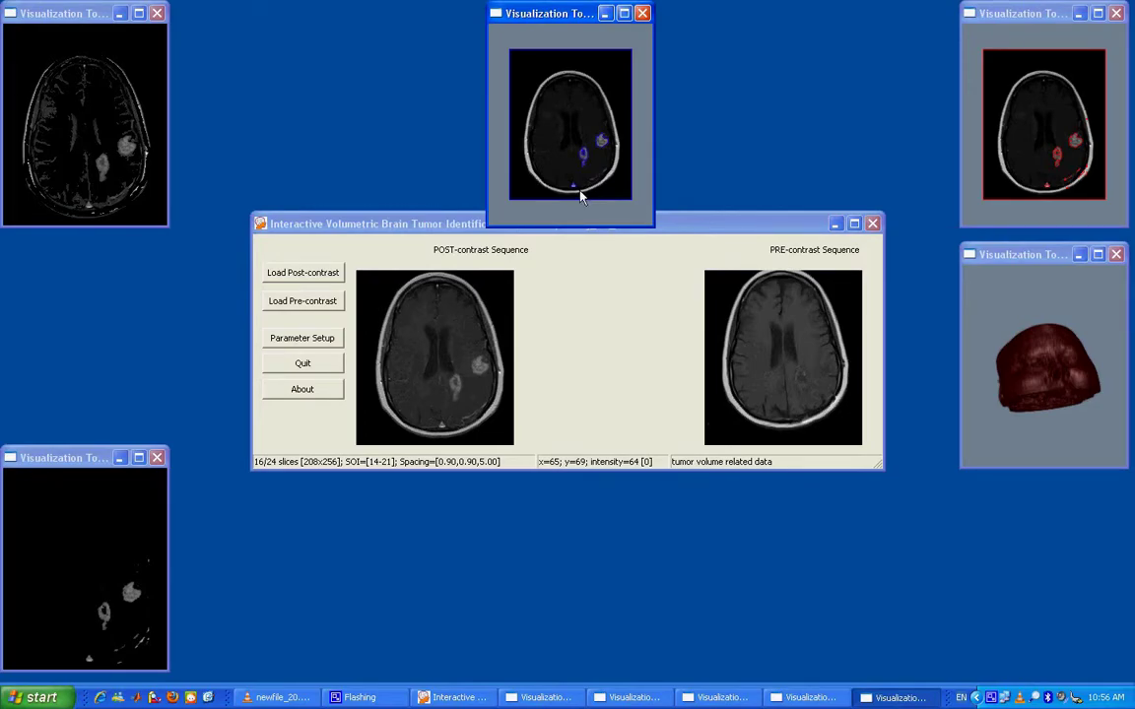
left_click(456, 324)
scroll(456, 324, "down", 1)
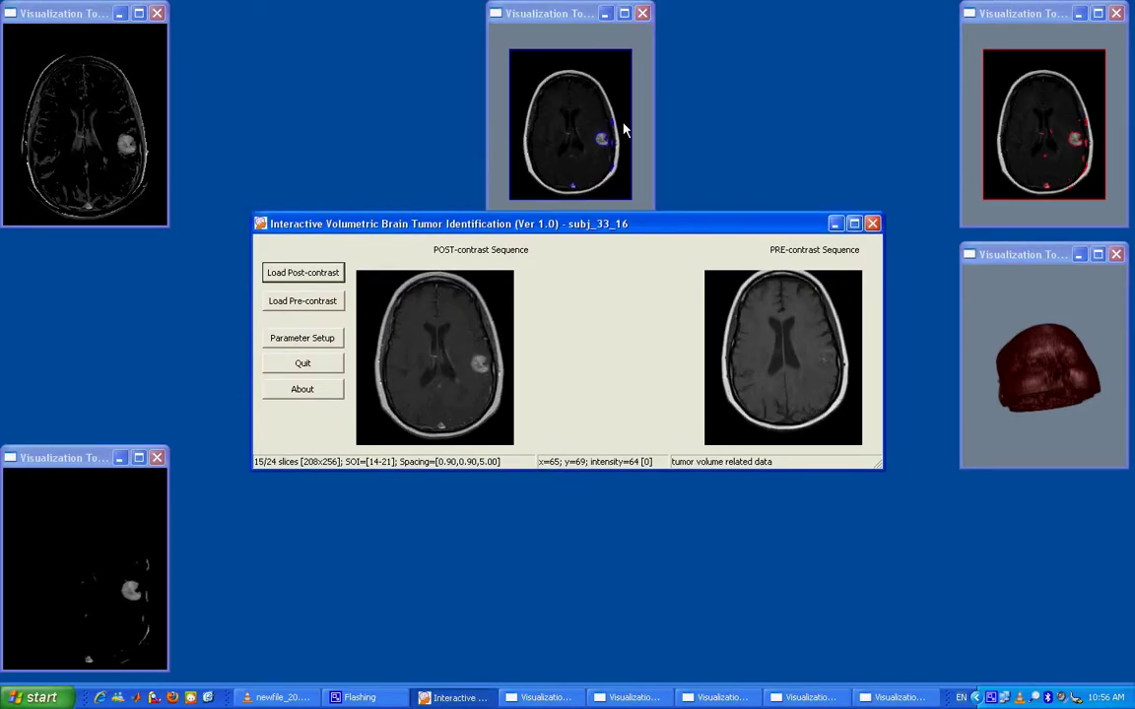
left_click(619, 144)
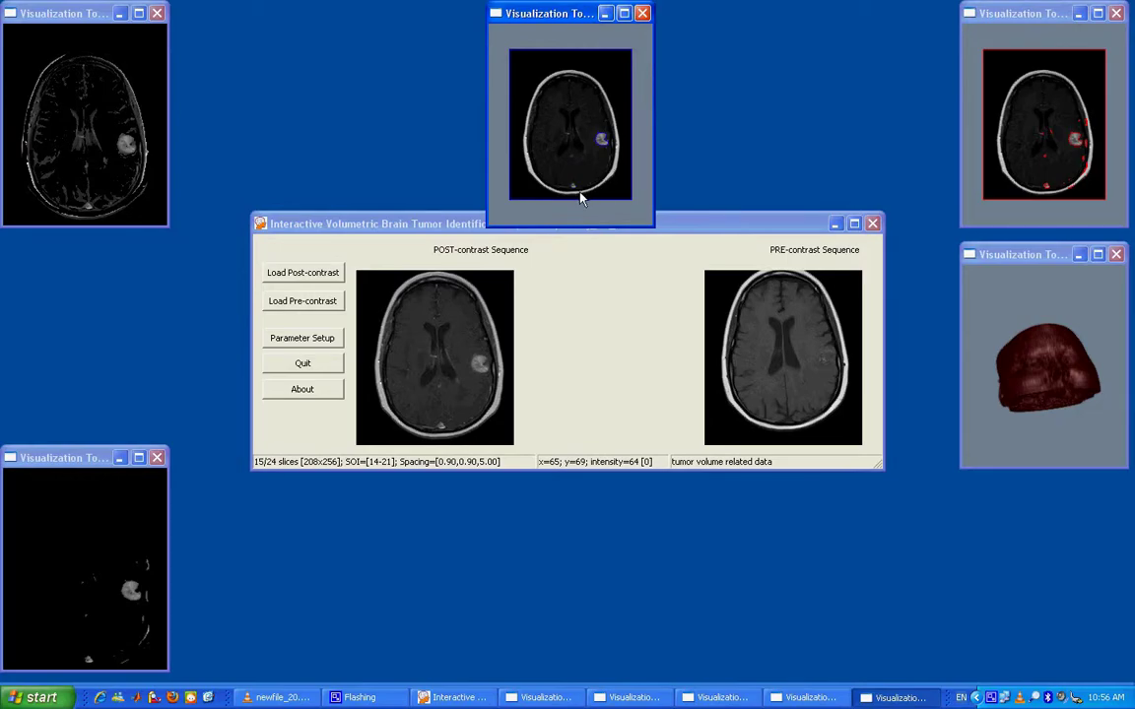
scroll(581, 194, "down", 1)
left_click(614, 179)
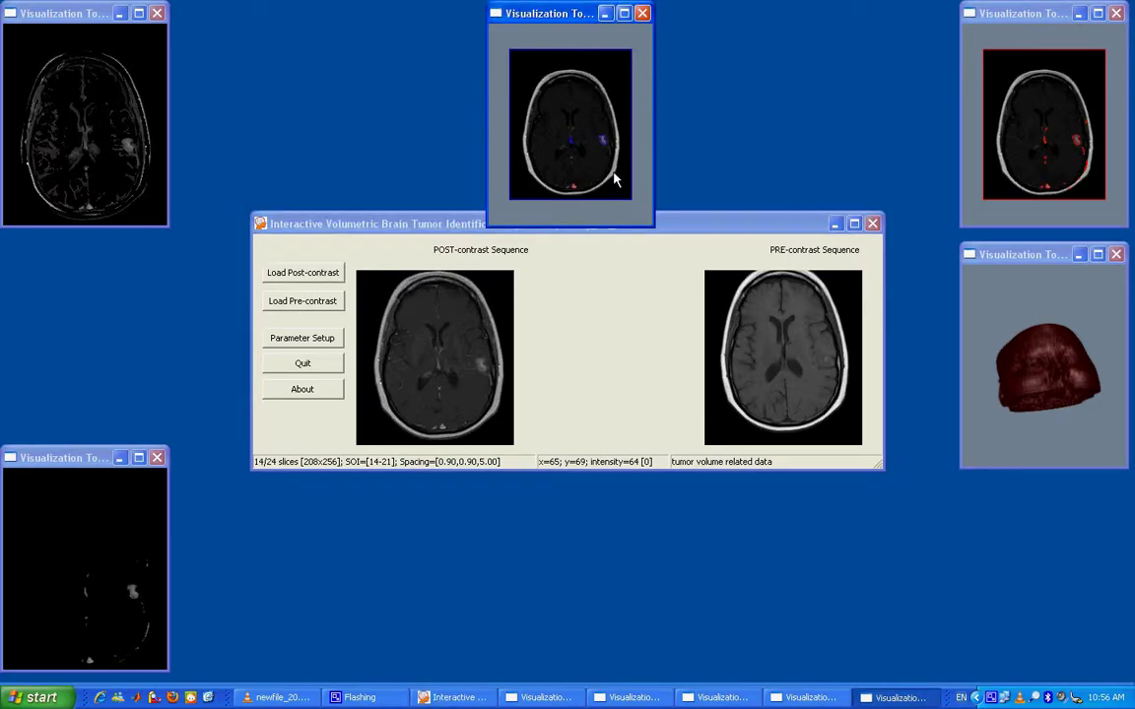
left_click(474, 309)
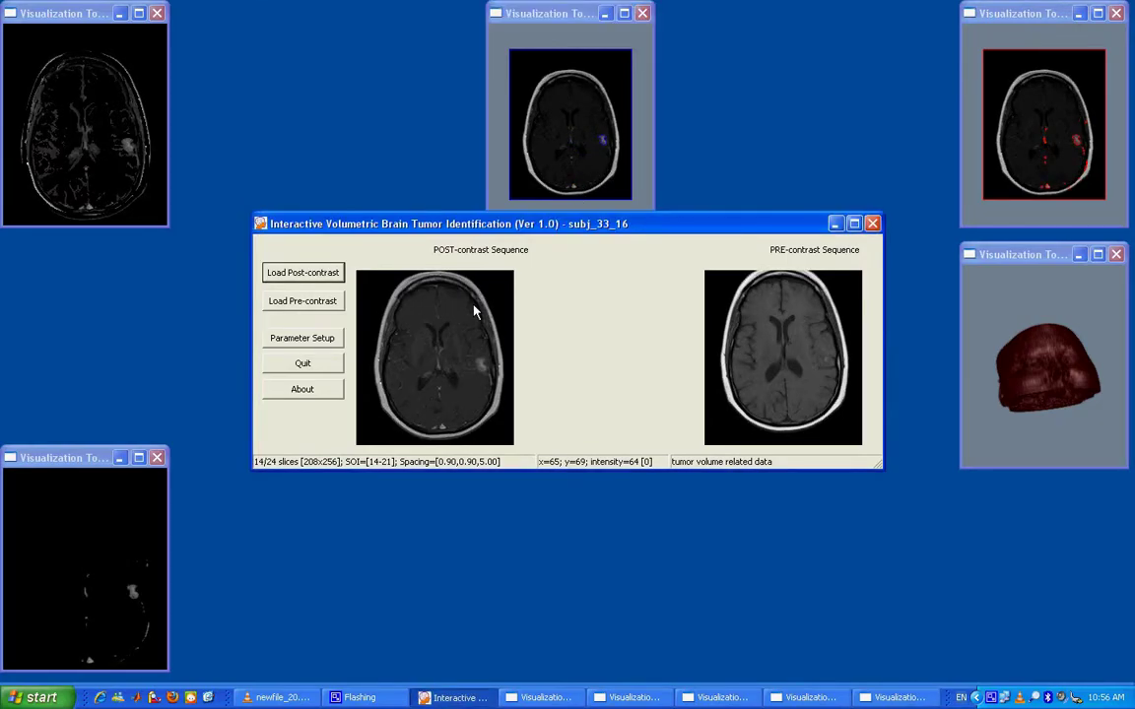
scroll(474, 311, "up", 2)
Maximize the tumour-outline slice window to inspect both lesions, then restore it.
left_click(560, 13)
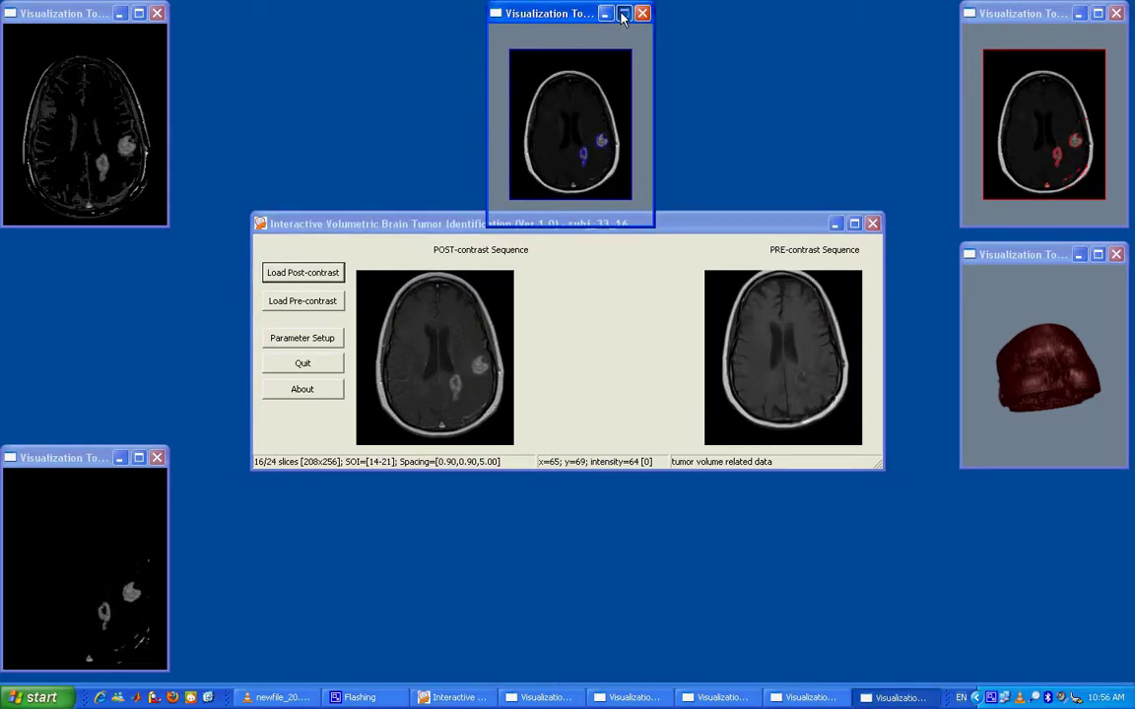
left_click(624, 13)
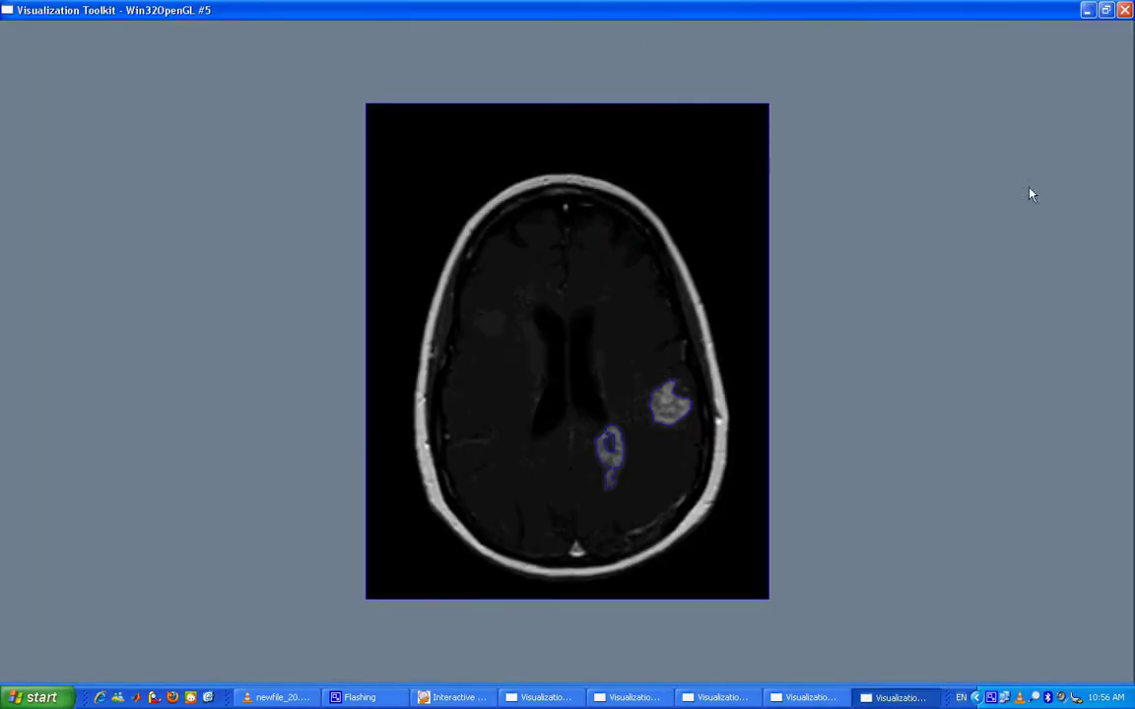
left_click(1105, 9)
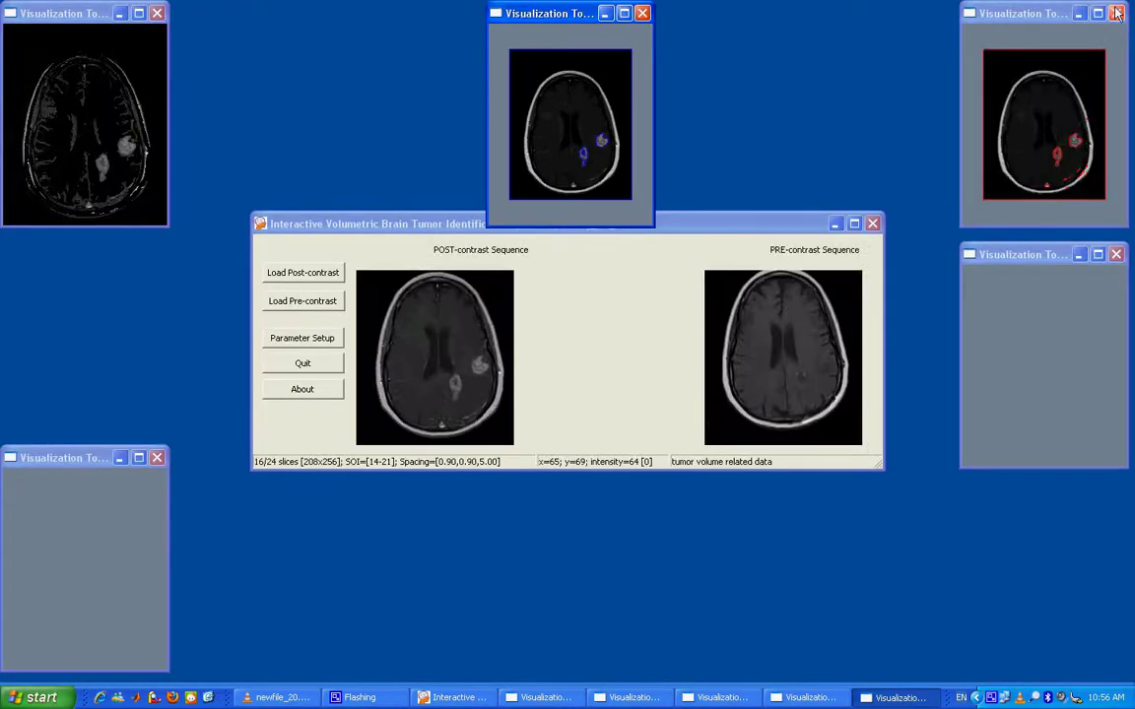
Extract tumour segments from all slices; slice 20 reports 621 voxels, volume 2506.33.
left_click(451, 329)
right_click(414, 294)
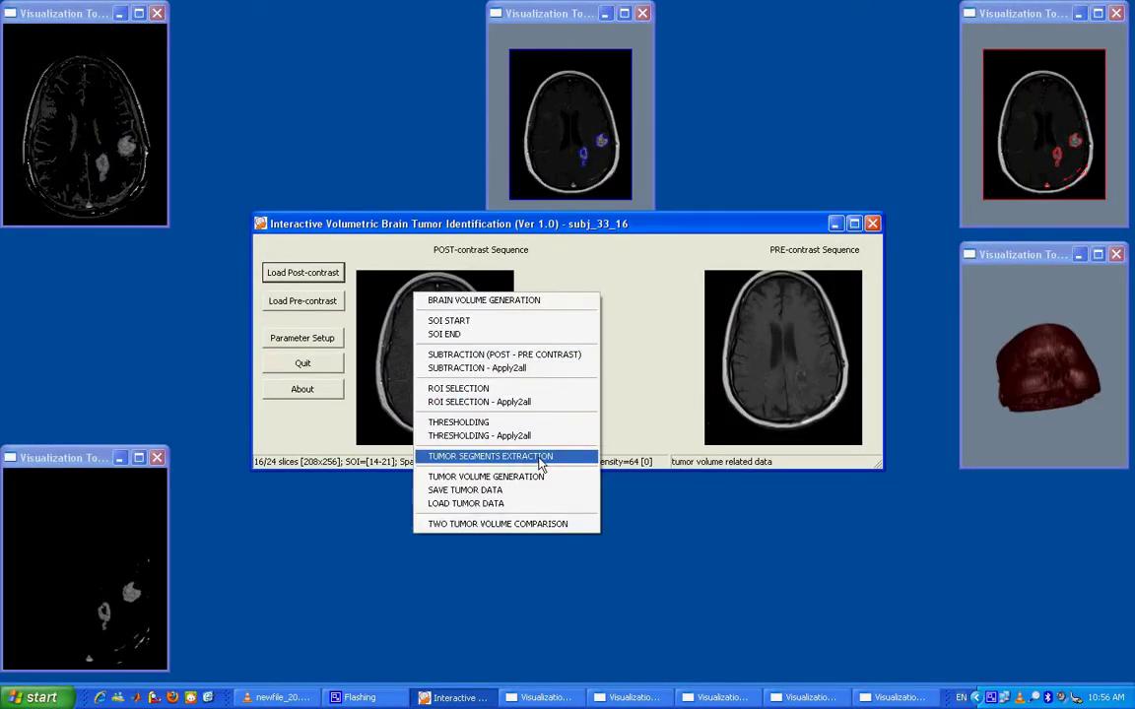
left_click(506, 463)
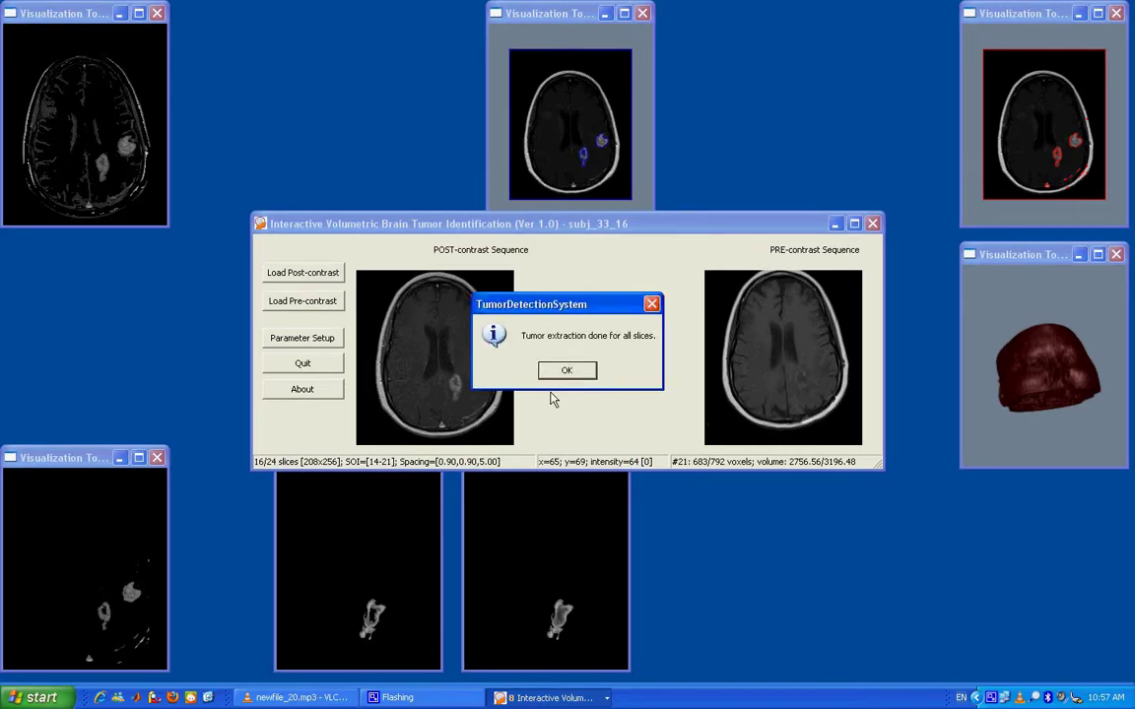
left_click(552, 380)
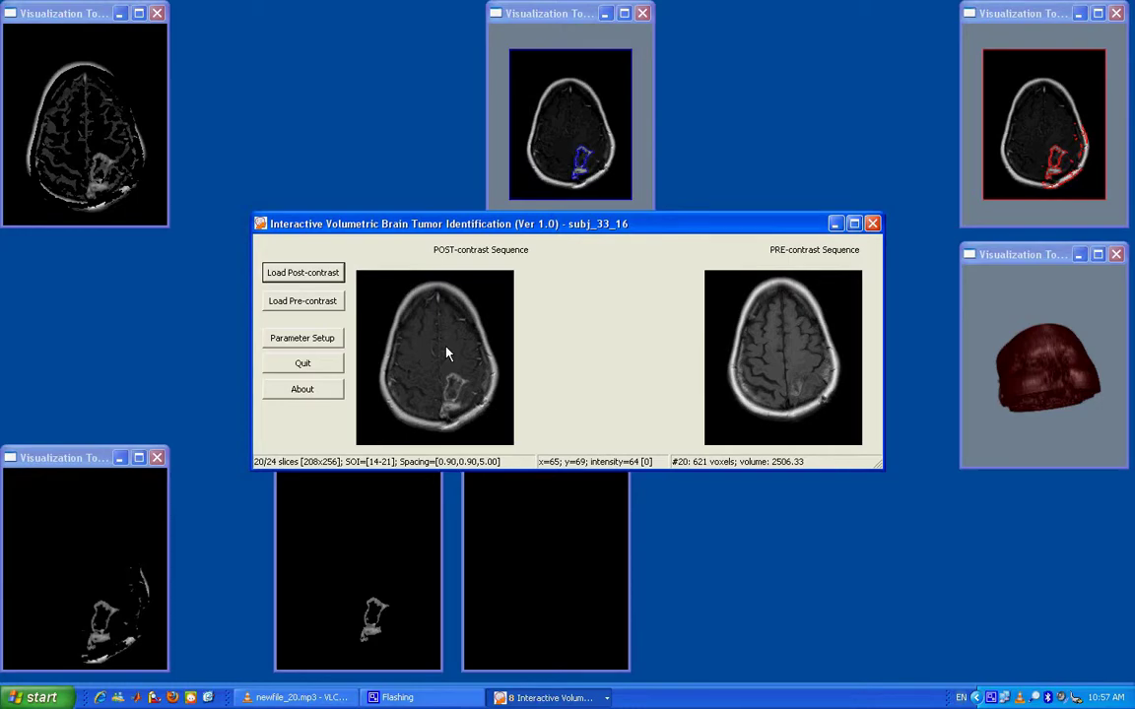
Generate the overall tumour volume (14194.45, 3517/4524 voxels) and rotate both 3D renderings.
right_click(422, 288)
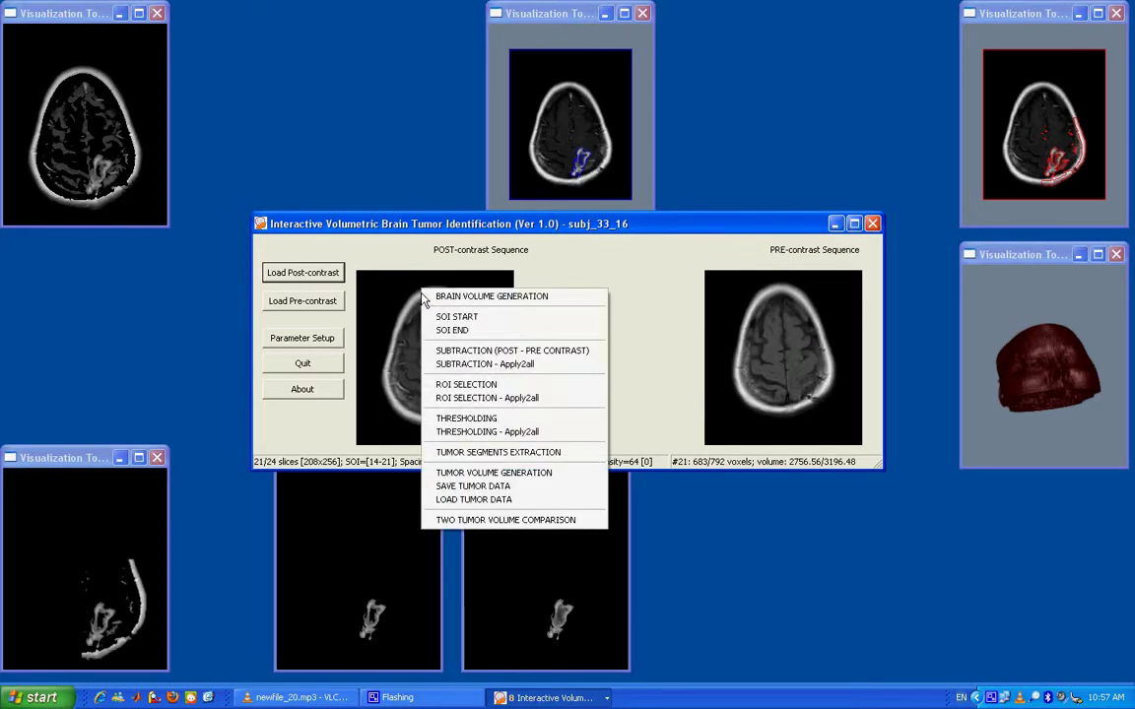
left_click(487, 473)
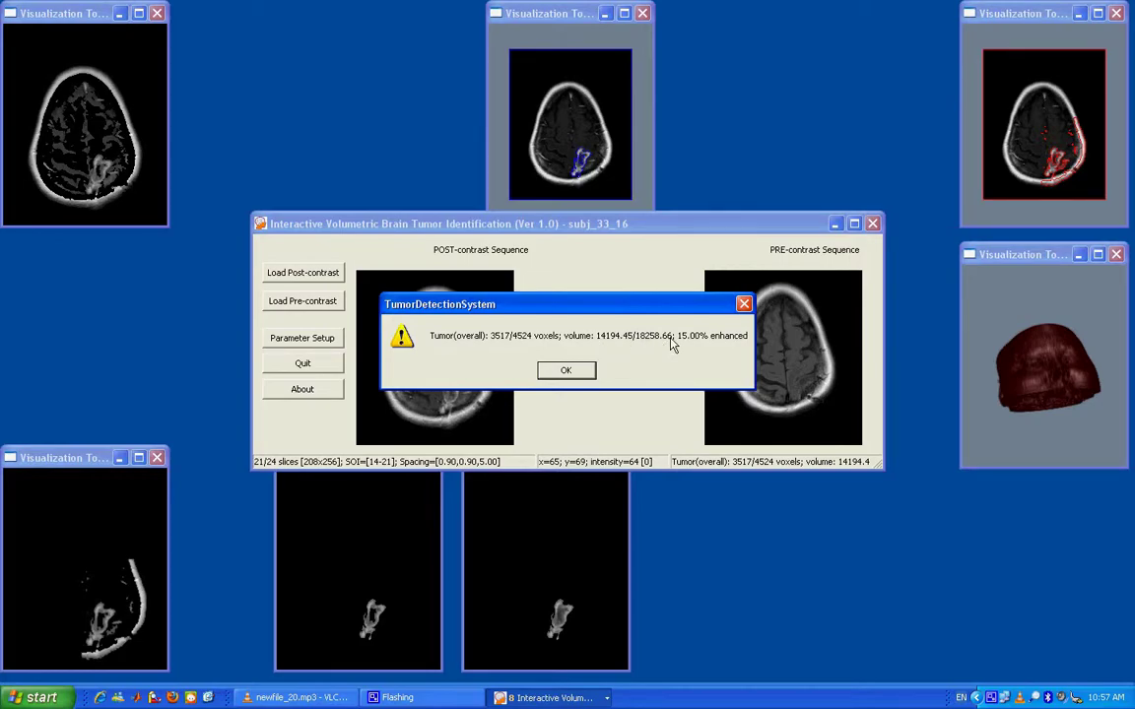
left_click(577, 372)
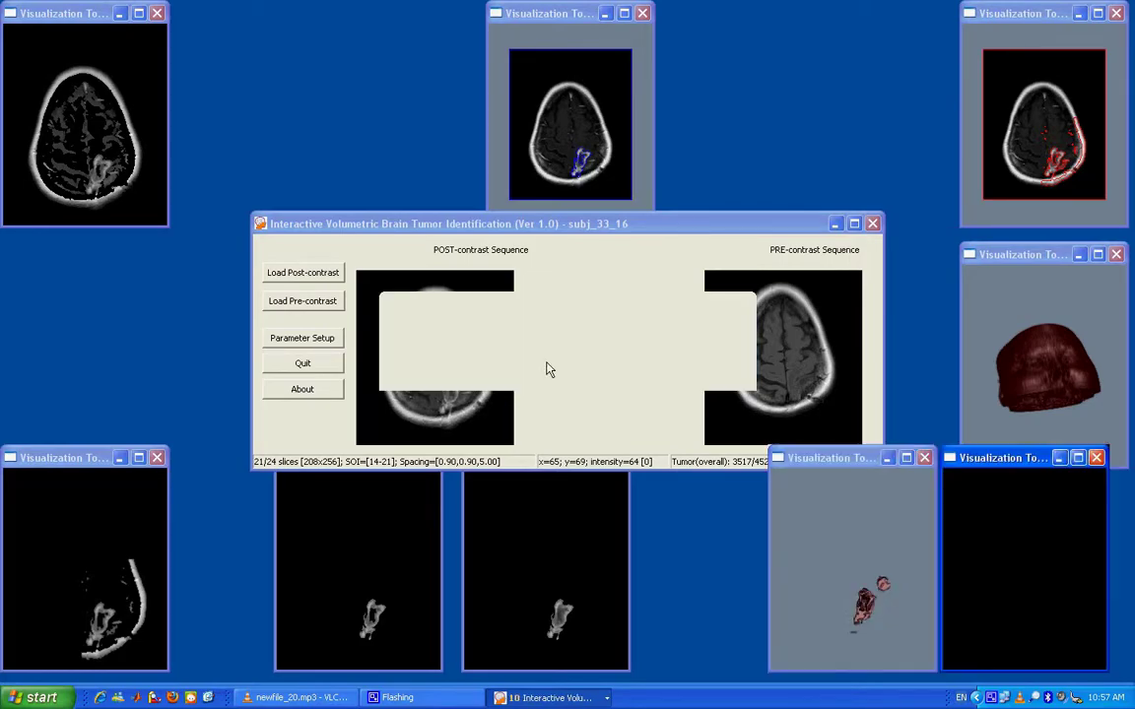
left_click_drag(837, 574, 793, 594)
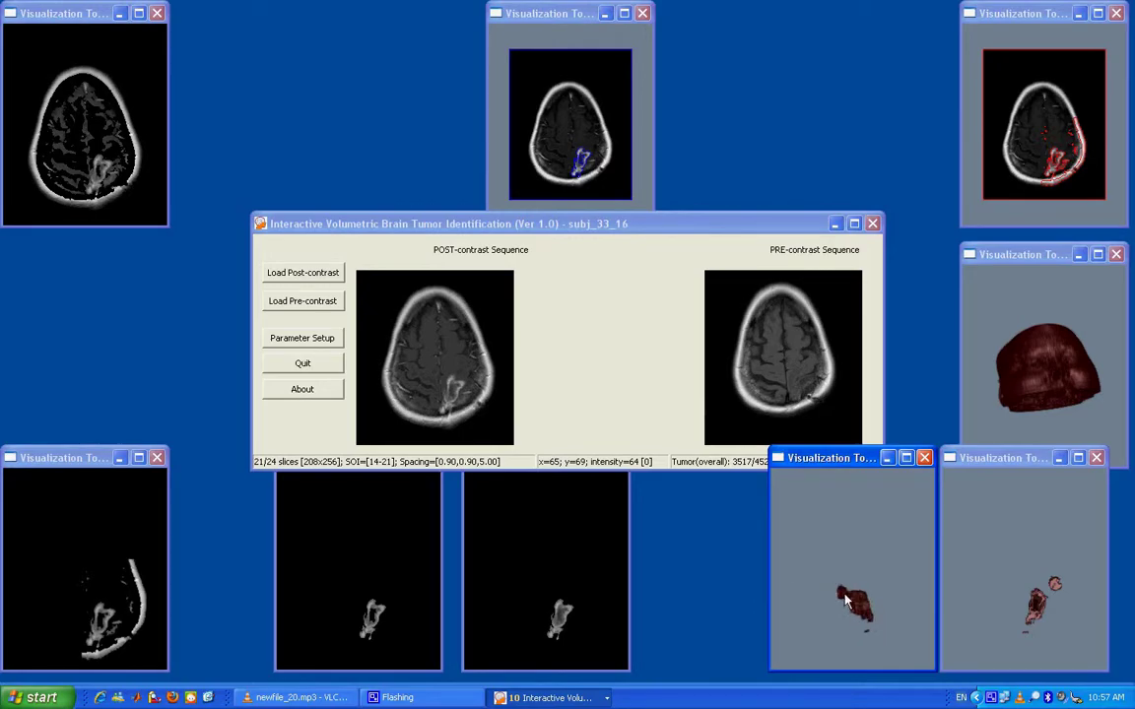
left_click_drag(1009, 615, 1019, 647)
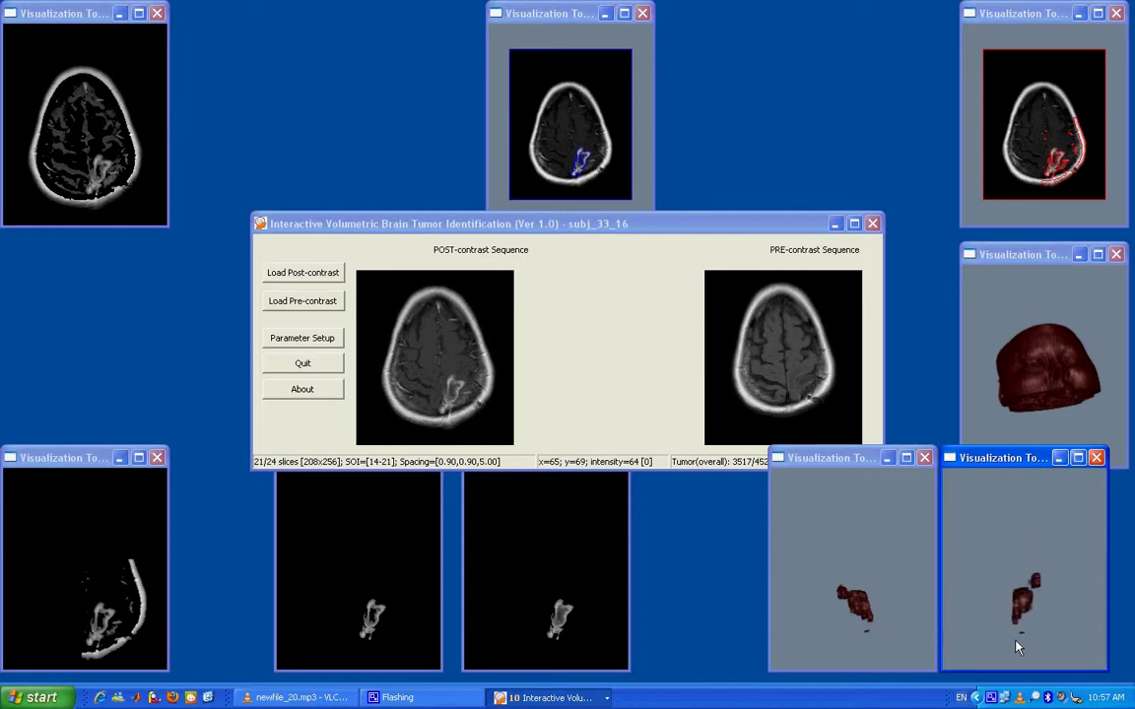
Generate the 3-D brain volume and rotate it sideways to reveal the tumour cavity.
right_click(428, 282)
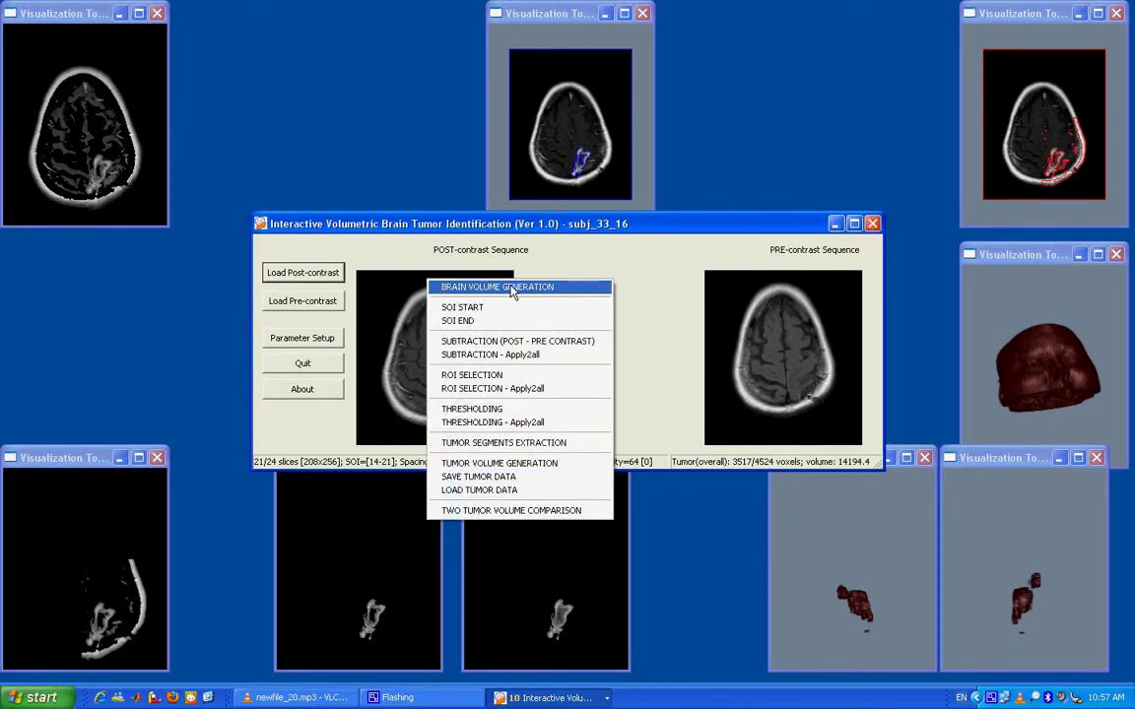
left_click(512, 287)
left_click_drag(1050, 380, 1002, 378)
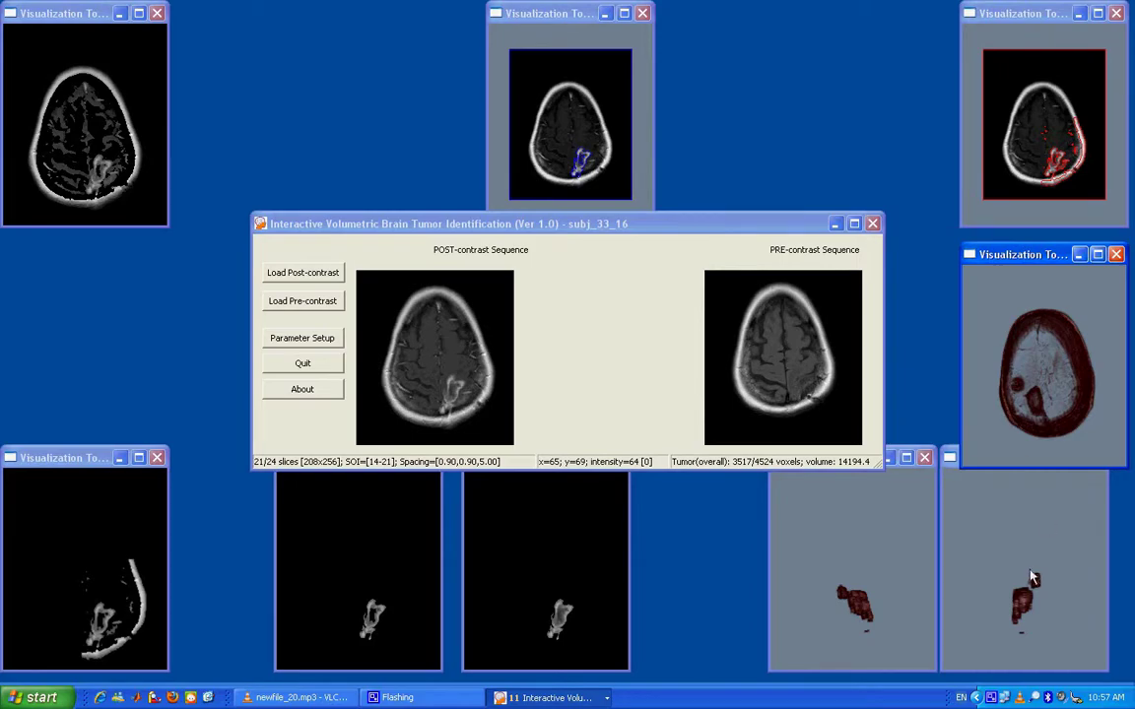
Save the tumour data under the default name Tumor3D_subj_33_16.nii, overwriting the existing file.
right_click(456, 296)
left_click(520, 497)
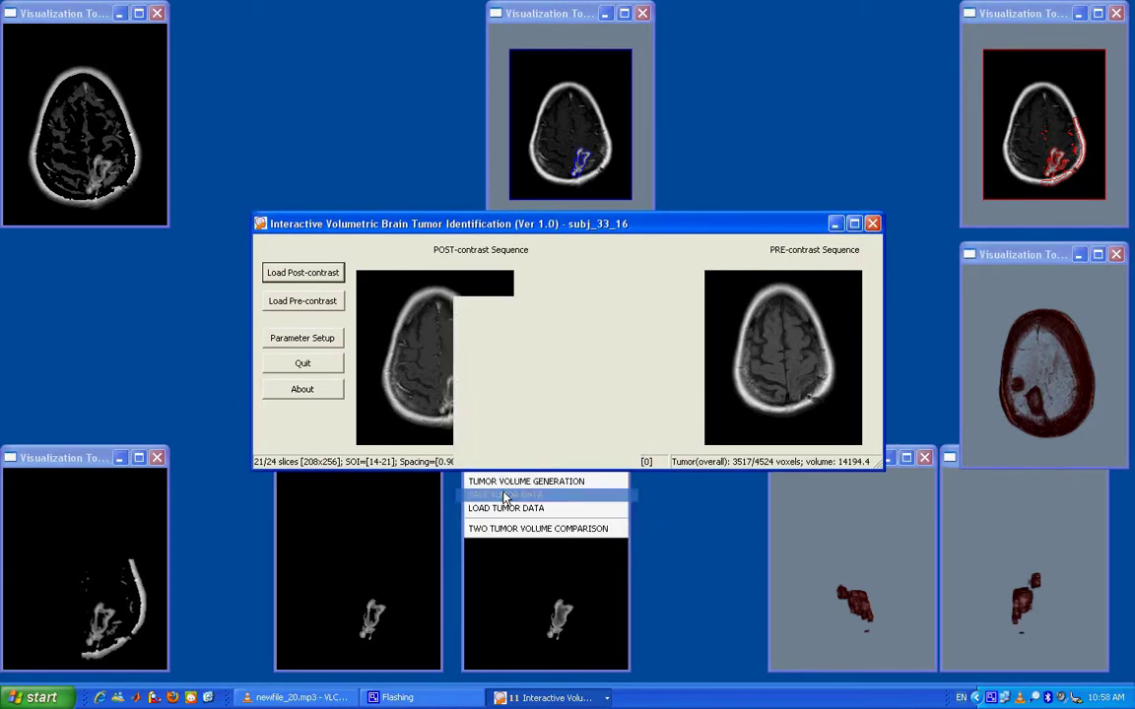
left_click(754, 471)
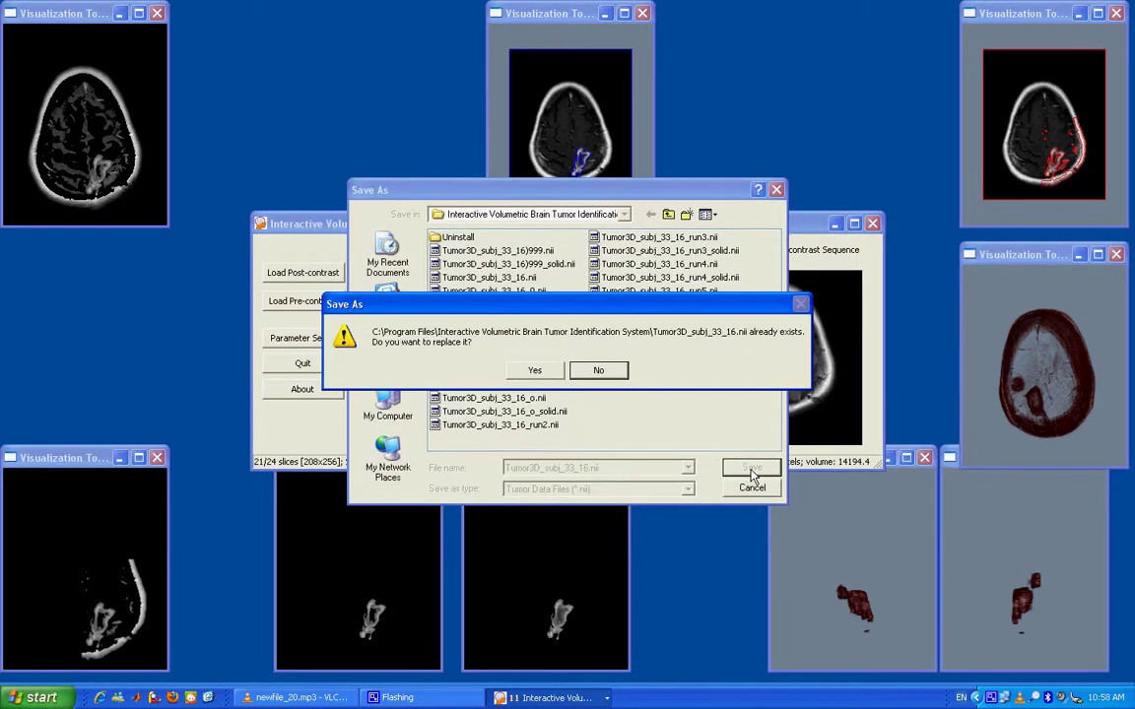
left_click(537, 372)
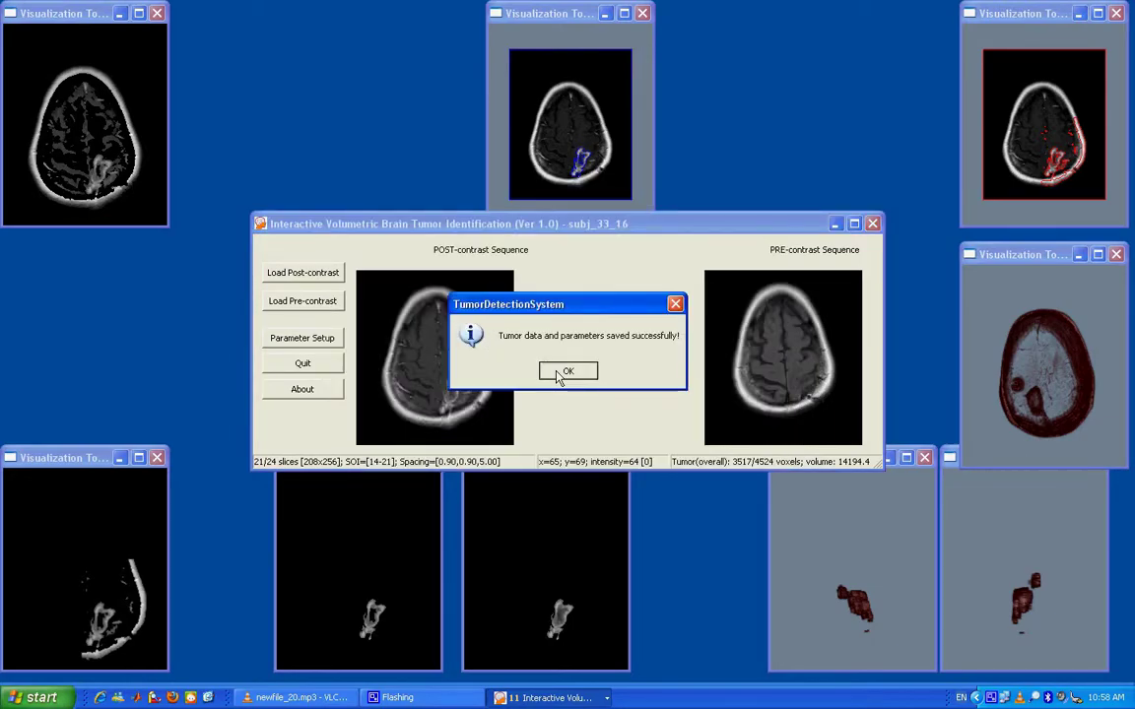
left_click(553, 371)
right_click(429, 299)
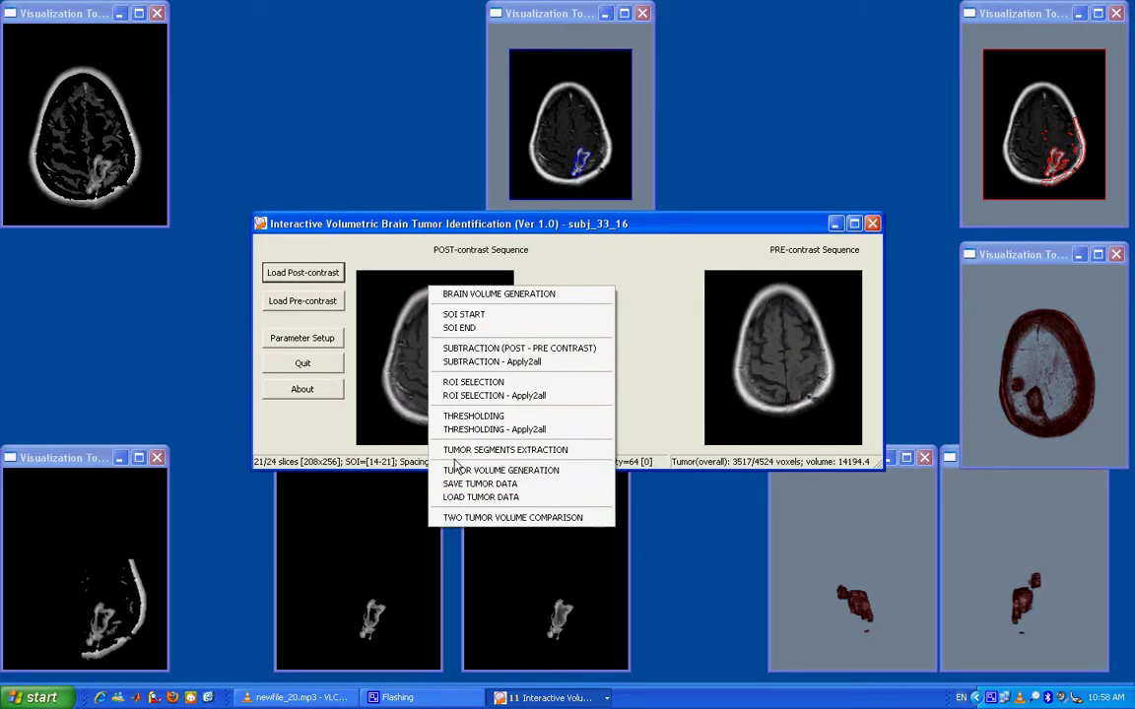
Compare Tumor3D_subj_33_16_7.nii with Tumor3D_subj_33_16_o.nii, showing a 22.36% volume decrease.
left_click(401, 317)
right_click(418, 275)
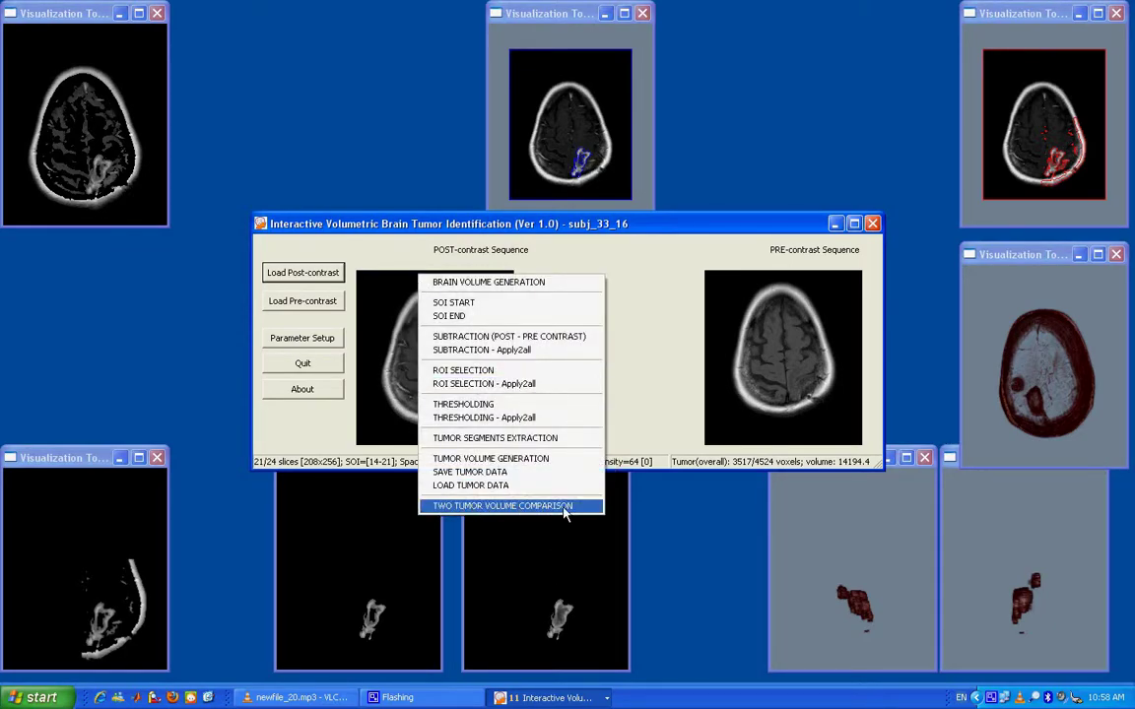
left_click(478, 506)
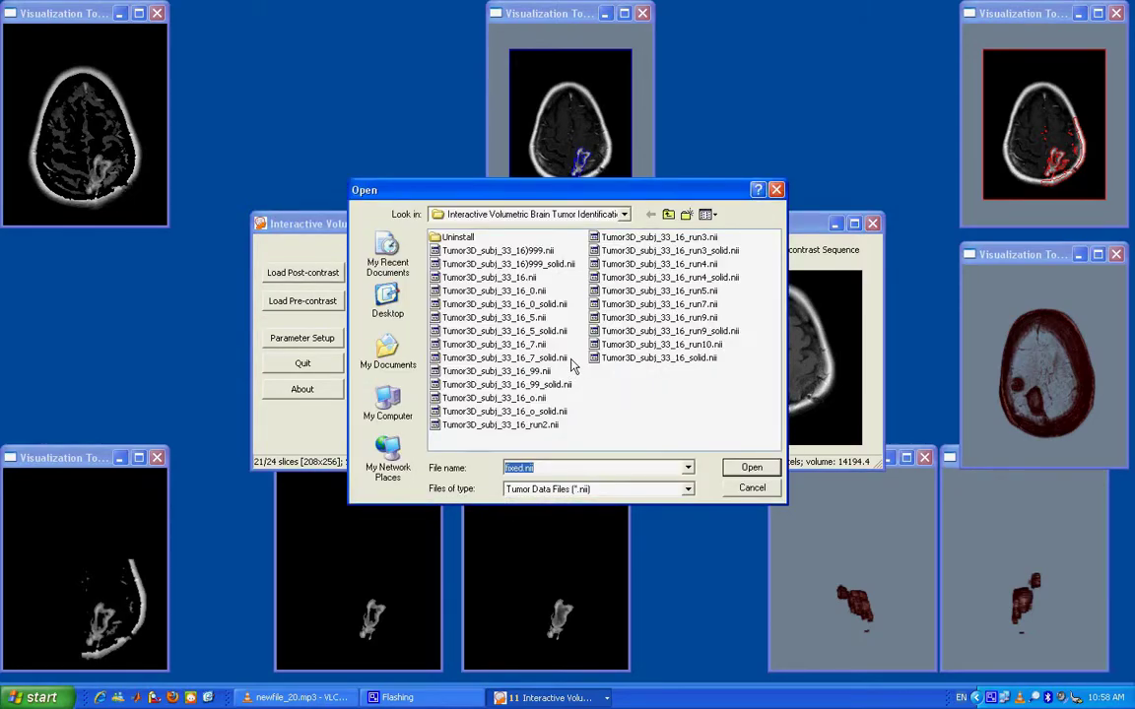
double_click(528, 347)
double_click(542, 385)
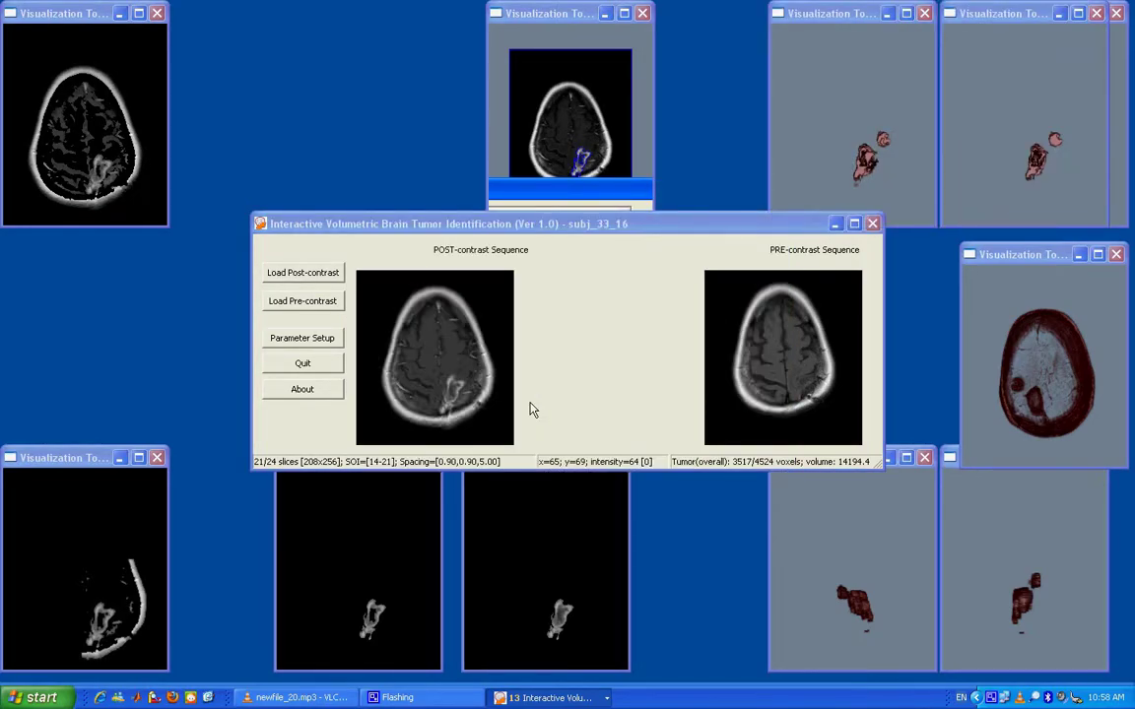
Rotate both compared 3-D tumour models, then bring the comparison result to the front.
left_click_drag(827, 172, 806, 149)
left_click_drag(988, 155, 970, 146)
left_click(628, 280)
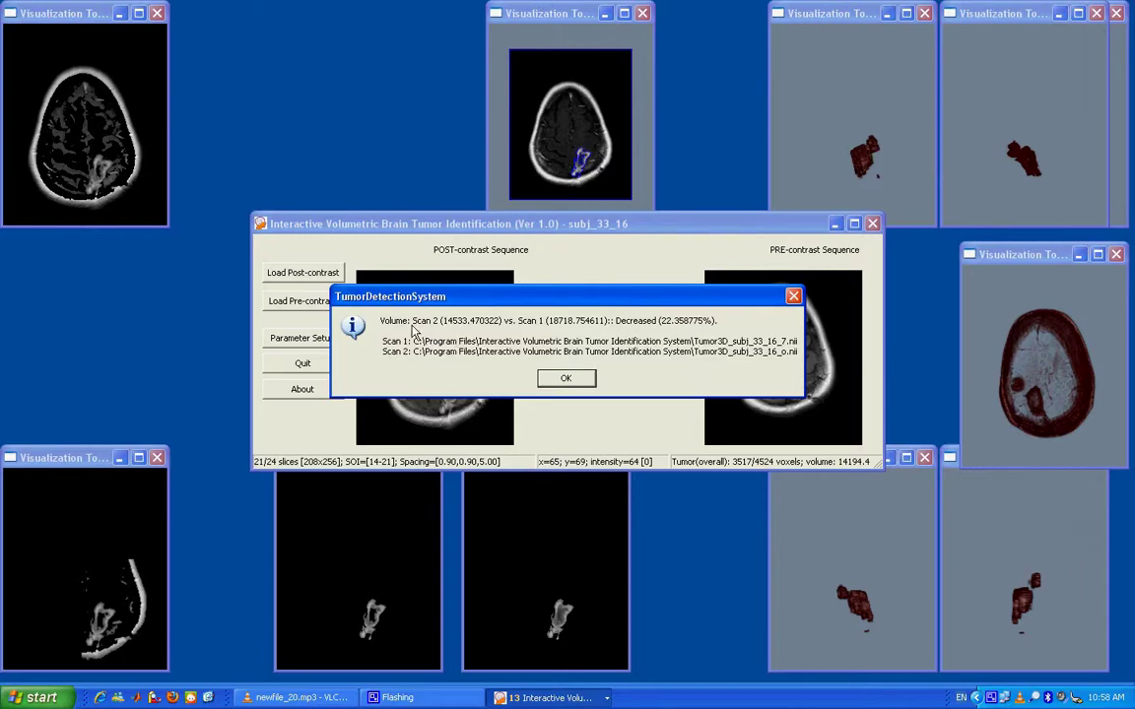